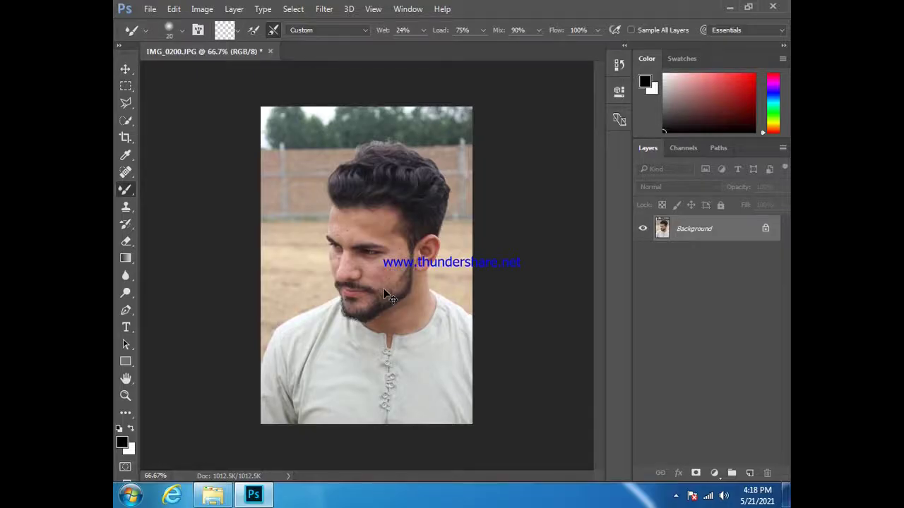
Duplicate the Background layer with Ctrl+J to create Layer 1.
{"action": "key", "text": "ctrl+j"}
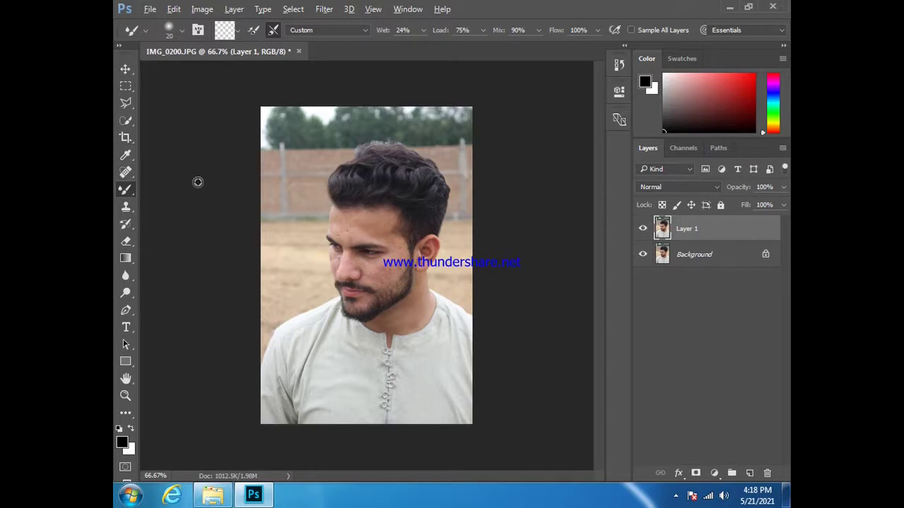
Zoom in and heal the forehead and brow blemishes with the Spot Healing Brush.
{"action": "scroll", "coordinate": [395, 236], "scroll_direction": "up", "scroll_amount": 2, "text": "alt"}
{"action": "scroll", "coordinate": [396, 236], "scroll_direction": "up", "scroll_amount": 3, "text": "alt"}
{"action": "scroll", "coordinate": [395, 235], "scroll_direction": "up", "scroll_amount": 3, "text": "alt"}
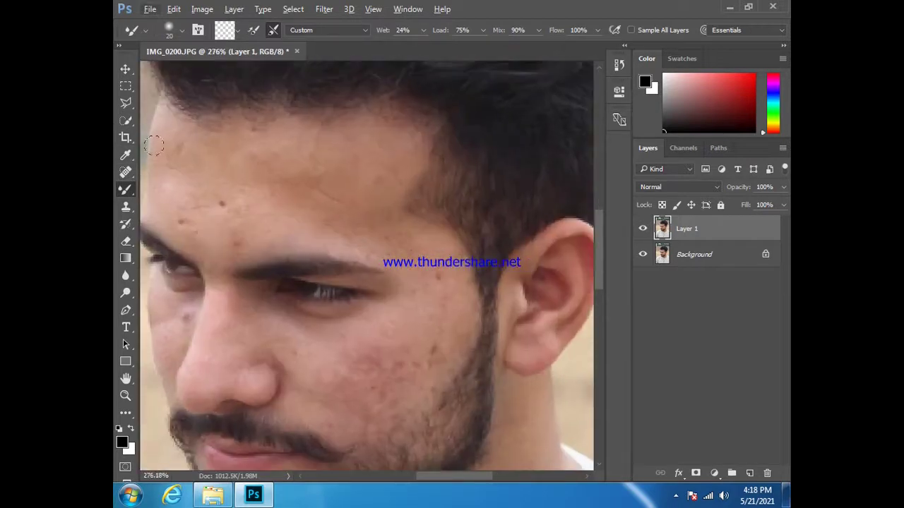
{"action": "left_click", "coordinate": [125, 171]}
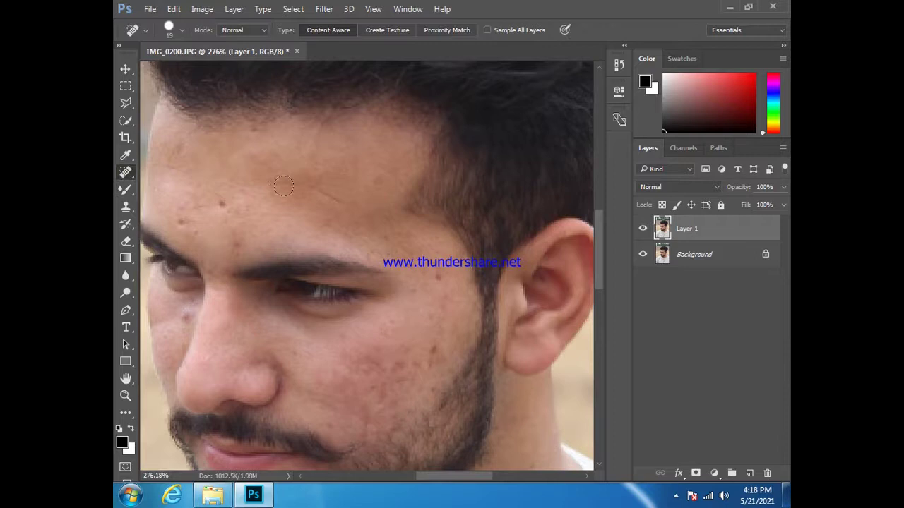
{"action": "scroll", "coordinate": [283, 186], "scroll_direction": "down", "scroll_amount": 2}
{"action": "scroll", "coordinate": [244, 187], "scroll_direction": "down", "scroll_amount": 1, "text": "alt"}
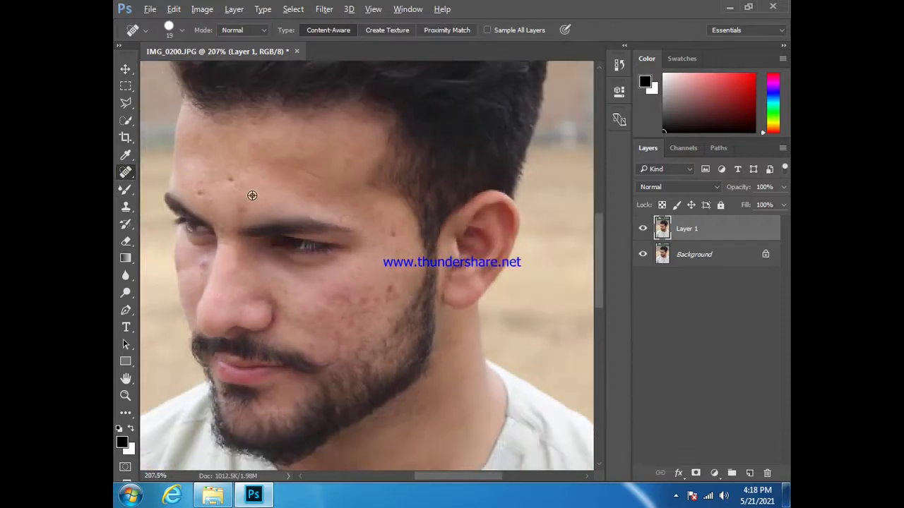
{"action": "left_click", "coordinate": [226, 177]}
{"action": "left_click", "coordinate": [236, 202]}
{"action": "left_click", "coordinate": [206, 185]}
{"action": "left_click", "coordinate": [202, 192]}
Heal the blemishes and dark spots on the cheek and beside the nose.
{"action": "left_click", "coordinate": [384, 230]}
{"action": "left_click", "coordinate": [398, 277]}
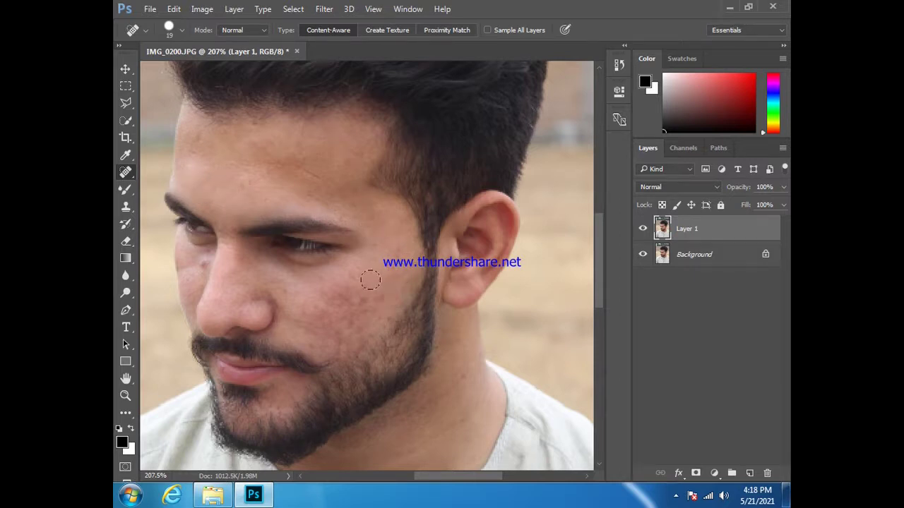
{"action": "left_click", "coordinate": [363, 272]}
{"action": "left_click", "coordinate": [344, 315]}
{"action": "left_click", "coordinate": [327, 328]}
{"action": "left_click", "coordinate": [347, 305]}
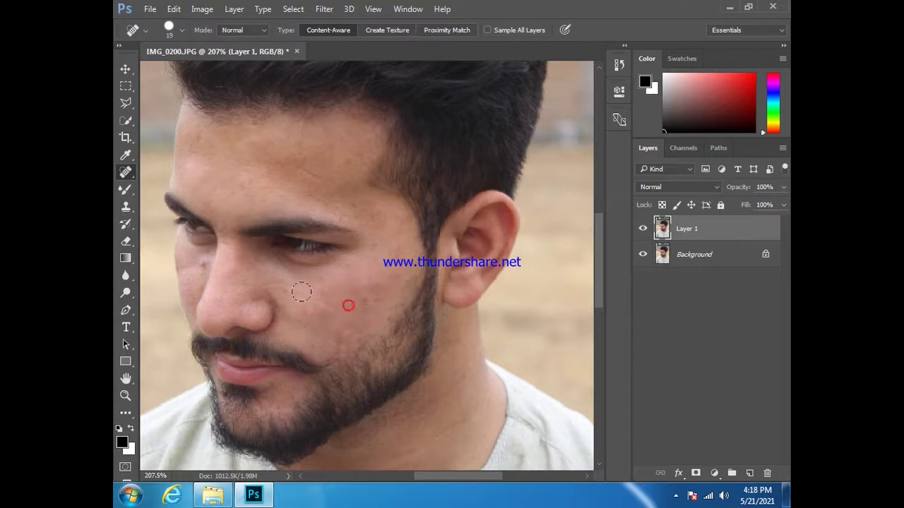
{"action": "left_click", "coordinate": [204, 263]}
Heal the remaining spots across the upper, left and right forehead.
{"action": "left_click", "coordinate": [280, 183]}
{"action": "left_click", "coordinate": [315, 160]}
{"action": "left_click", "coordinate": [263, 150]}
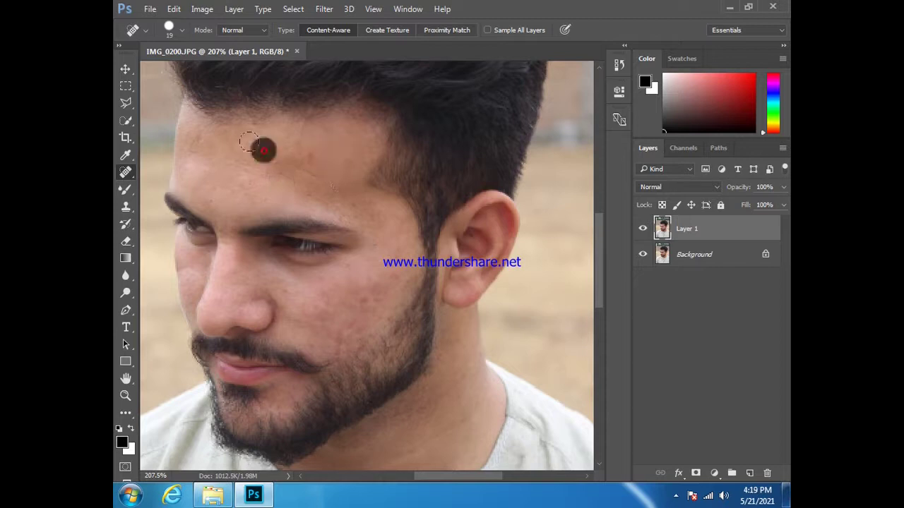
{"action": "left_click", "coordinate": [189, 136]}
{"action": "left_click", "coordinate": [262, 128]}
{"action": "left_click", "coordinate": [316, 156]}
Heal marks along the lower beard edge, the neck and a last cheek spot.
{"action": "left_click_drag", "start_coordinate": [428, 394], "coordinate": [415, 415]}
{"action": "left_click", "coordinate": [469, 413]}
{"action": "left_click", "coordinate": [461, 347]}
{"action": "left_click", "coordinate": [461, 410]}
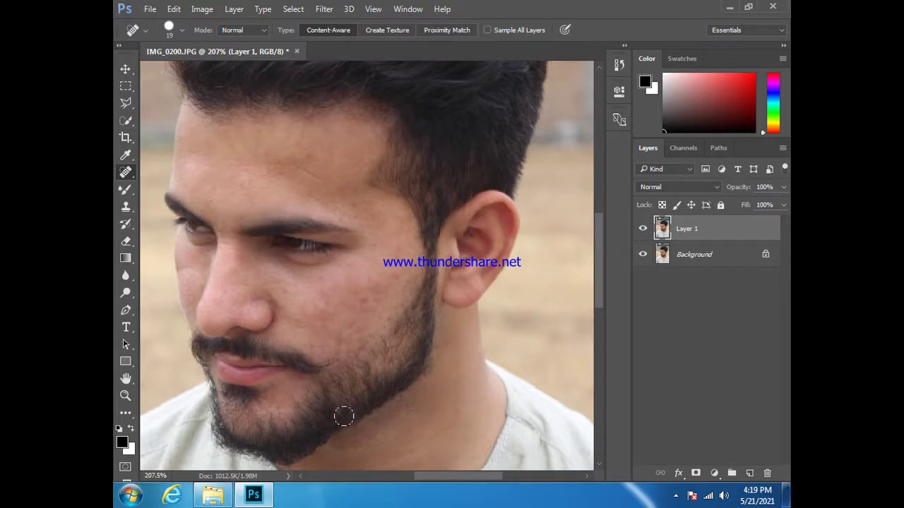
{"action": "left_click", "coordinate": [331, 281]}
{"action": "left_click", "coordinate": [123, 190]}
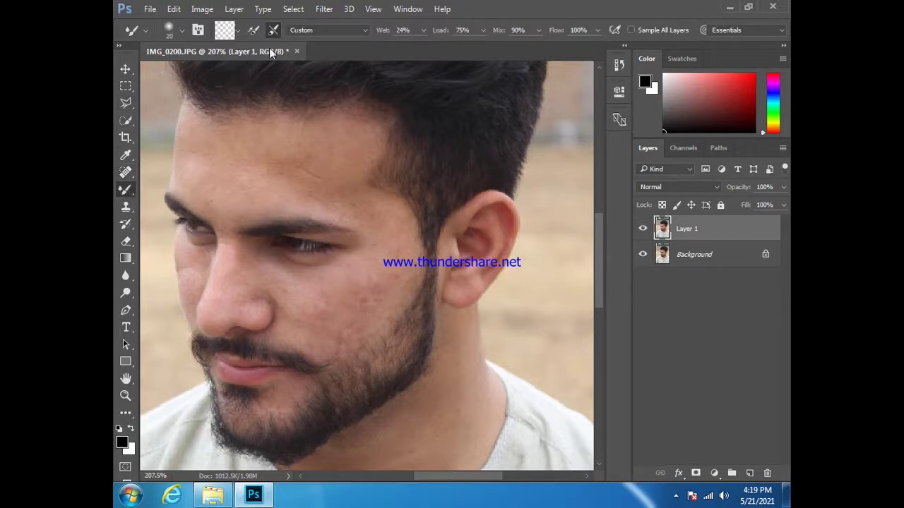
Keep the Mixer Brush active and enlarge its brush size.
{"action": "right_click", "coordinate": [131, 193]}
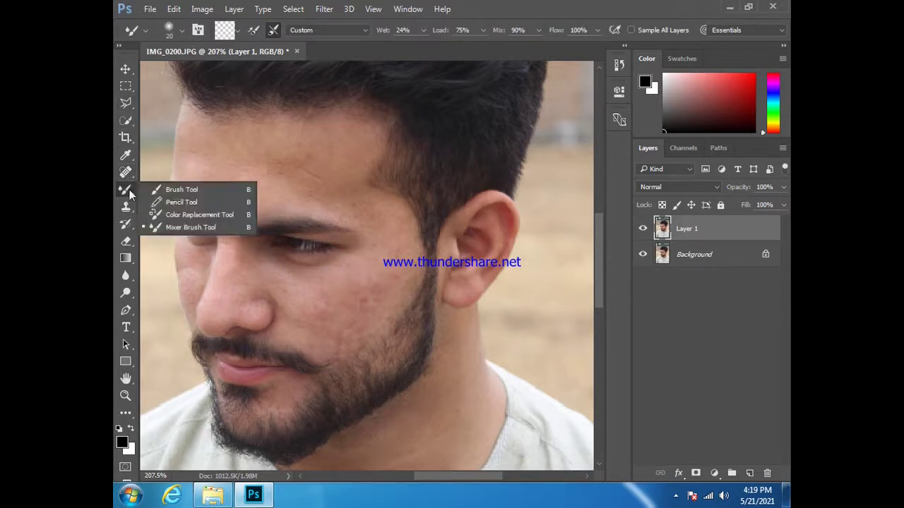
{"action": "left_click", "coordinate": [211, 227]}
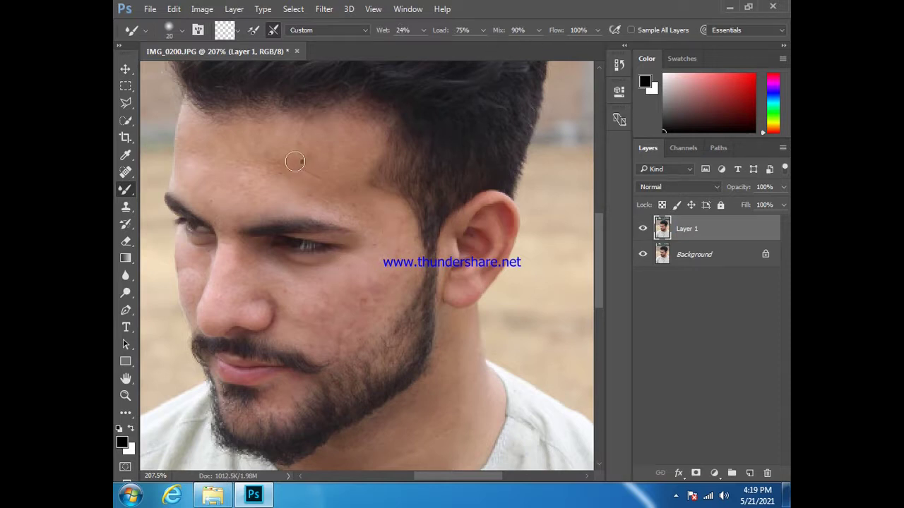
{"action": "right_click", "coordinate": [298, 164]}
{"action": "left_click_drag", "start_coordinate": [373, 191], "coordinate": [381, 194]}
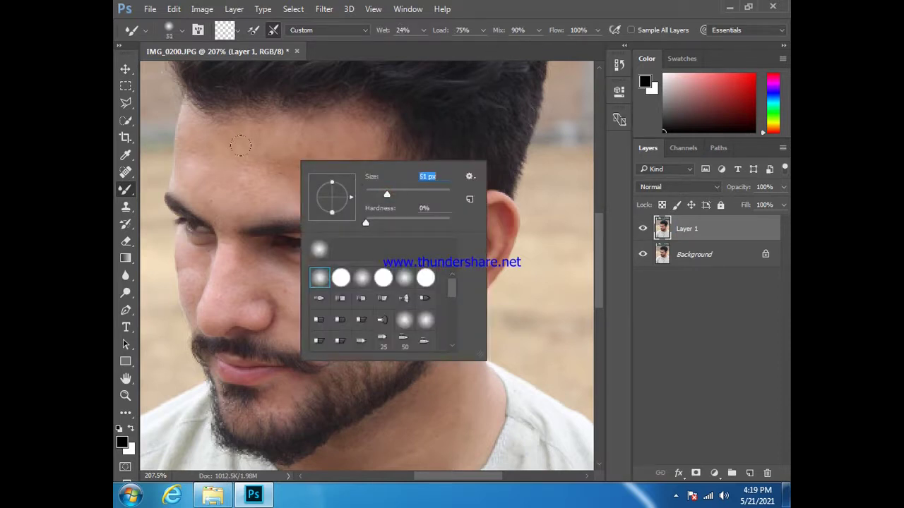
{"action": "key", "text": "Return"}
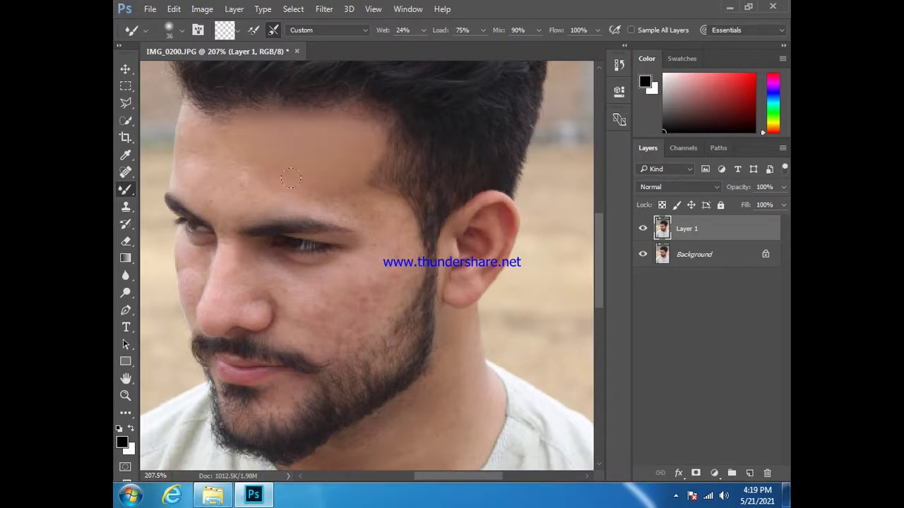
Blend the forehead skin toward the right temple, then the cheek skin.
{"action": "left_click_drag", "start_coordinate": [314, 190], "coordinate": [318, 183]}
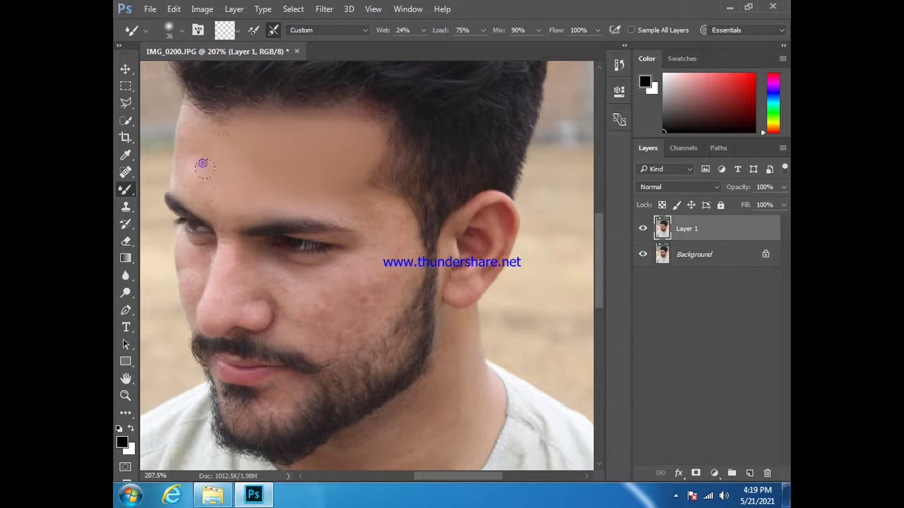
{"action": "mouse_move", "coordinate": [205, 148]}
{"action": "left_mouse_down"}
{"action": "mouse_move", "coordinate": [216, 197]}
{"action": "mouse_move", "coordinate": [204, 183]}
{"action": "left_mouse_up"}
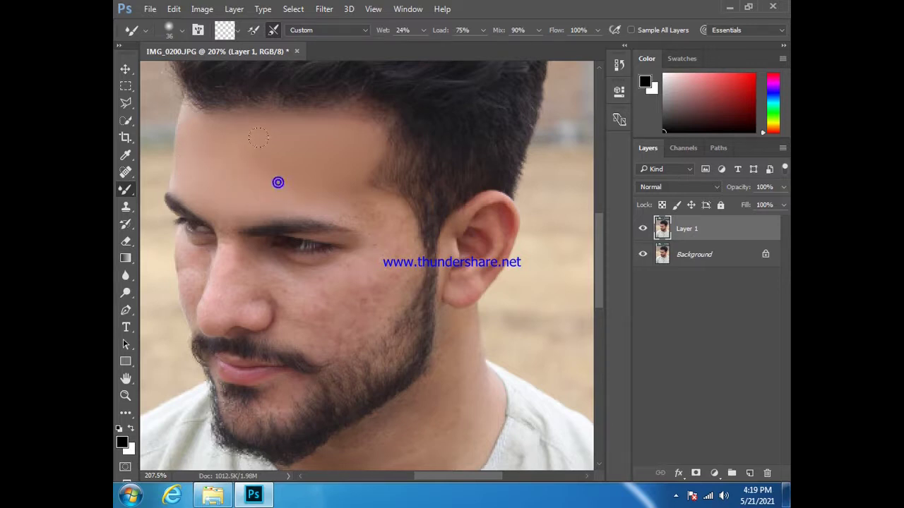
{"action": "left_click", "coordinate": [271, 157]}
{"action": "left_click", "coordinate": [302, 159]}
{"action": "left_click", "coordinate": [334, 175]}
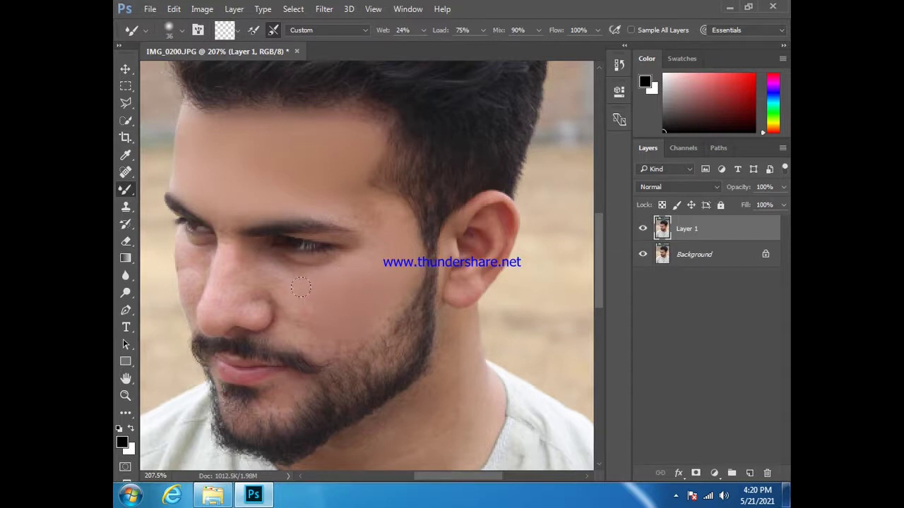
{"action": "left_click", "coordinate": [388, 292]}
{"action": "left_click", "coordinate": [401, 276]}
{"action": "right_click", "coordinate": [381, 231]}
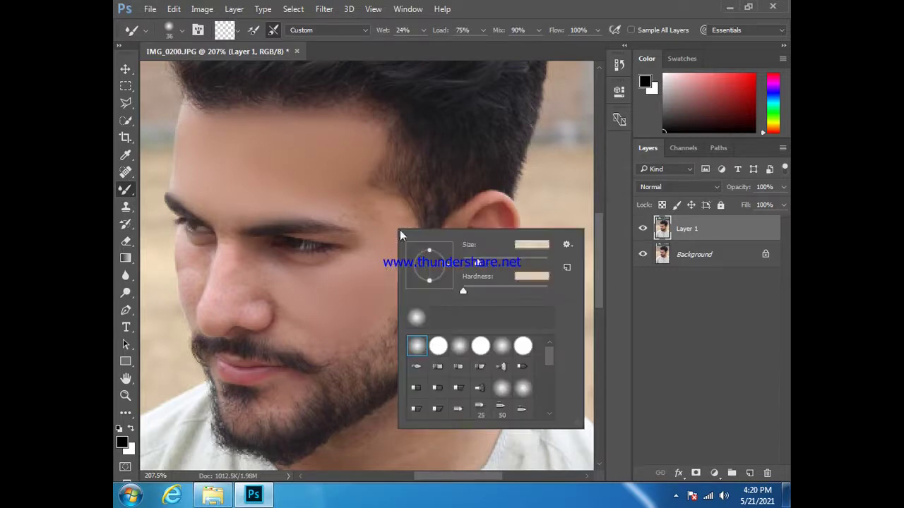
Reduce the Mixer Brush to 25 px and smooth the upper cheek and under-eye skin.
{"action": "left_click_drag", "start_coordinate": [474, 263], "coordinate": [469, 262]}
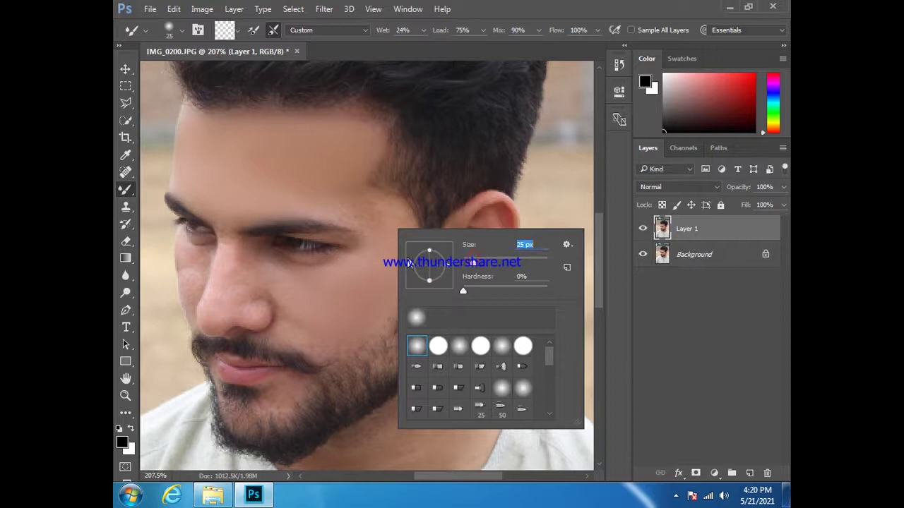
{"action": "key", "text": "Return"}
{"action": "mouse_move", "coordinate": [373, 208]}
{"action": "left_mouse_down"}
{"action": "mouse_move", "coordinate": [340, 186]}
{"action": "mouse_move", "coordinate": [330, 204]}
{"action": "mouse_move", "coordinate": [395, 220]}
{"action": "left_mouse_up"}
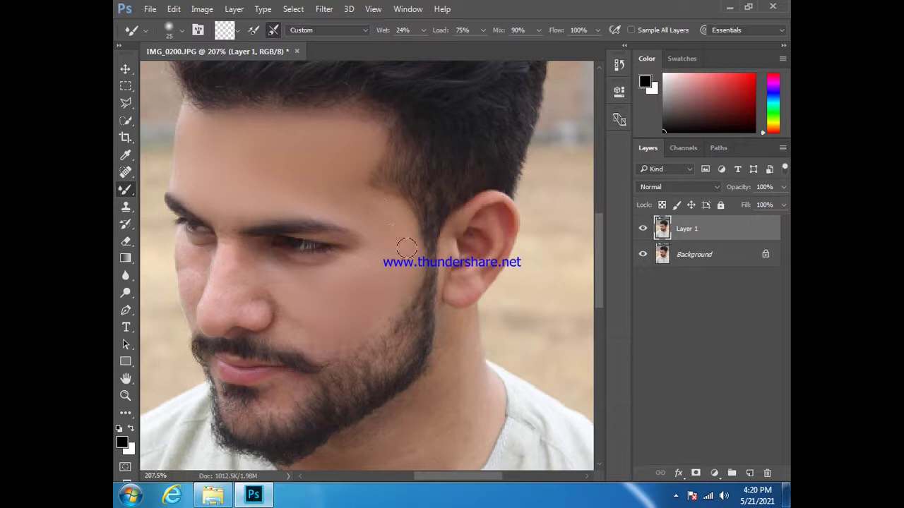
{"action": "left_click", "coordinate": [359, 317]}
{"action": "left_click", "coordinate": [282, 297]}
{"action": "left_click", "coordinate": [272, 270]}
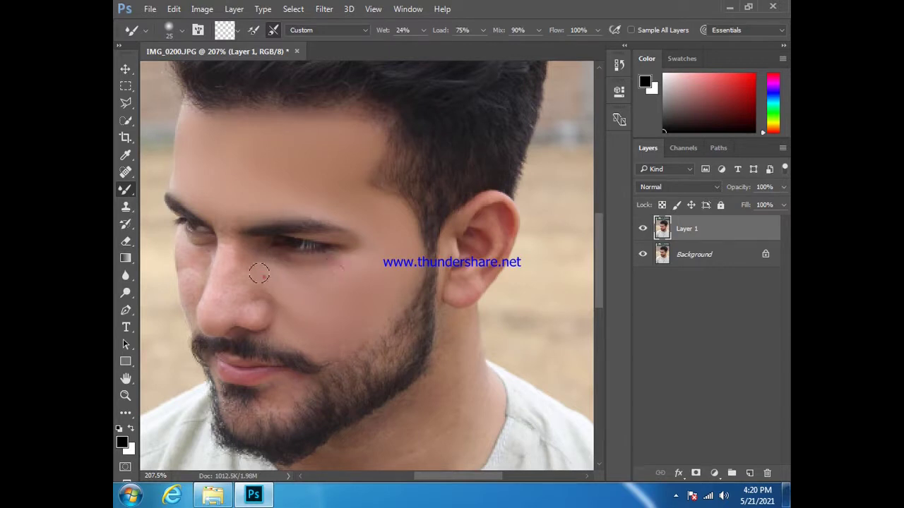
Blend the skin beside the nose, around the nostril and on the nose bridge.
{"action": "left_click", "coordinate": [224, 262]}
{"action": "left_click", "coordinate": [214, 295]}
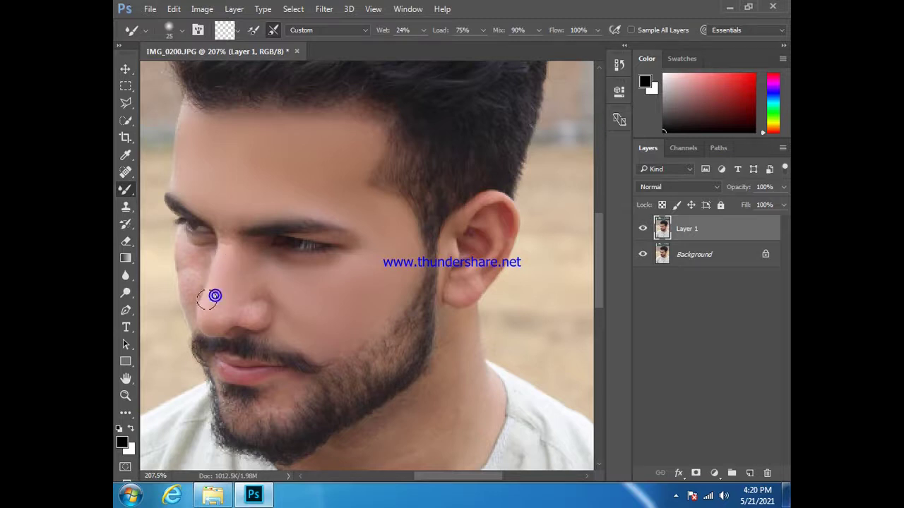
{"action": "left_click", "coordinate": [259, 296]}
{"action": "left_click", "coordinate": [243, 322]}
{"action": "left_click", "coordinate": [213, 318]}
{"action": "left_click", "coordinate": [232, 259]}
{"action": "left_click", "coordinate": [243, 260]}
Smooth the outer cheek edge, the skin below the lower lip and the neck.
{"action": "left_click_drag", "start_coordinate": [183, 286], "coordinate": [191, 258]}
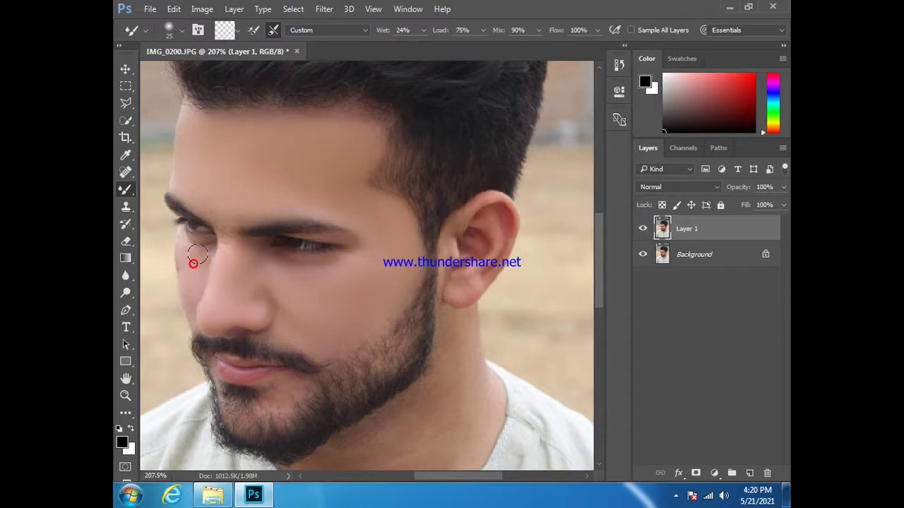
{"action": "left_click", "coordinate": [186, 290]}
{"action": "mouse_move", "coordinate": [275, 386]}
{"action": "left_mouse_down"}
{"action": "mouse_move", "coordinate": [267, 381]}
{"action": "mouse_move", "coordinate": [262, 392]}
{"action": "mouse_move", "coordinate": [280, 399]}
{"action": "mouse_move", "coordinate": [284, 386]}
{"action": "mouse_move", "coordinate": [269, 406]}
{"action": "mouse_move", "coordinate": [268, 398]}
{"action": "mouse_move", "coordinate": [289, 393]}
{"action": "mouse_move", "coordinate": [276, 389]}
{"action": "left_mouse_up"}
{"action": "left_click_drag", "start_coordinate": [452, 374], "coordinate": [463, 391]}
{"action": "right_click", "coordinate": [463, 390]}
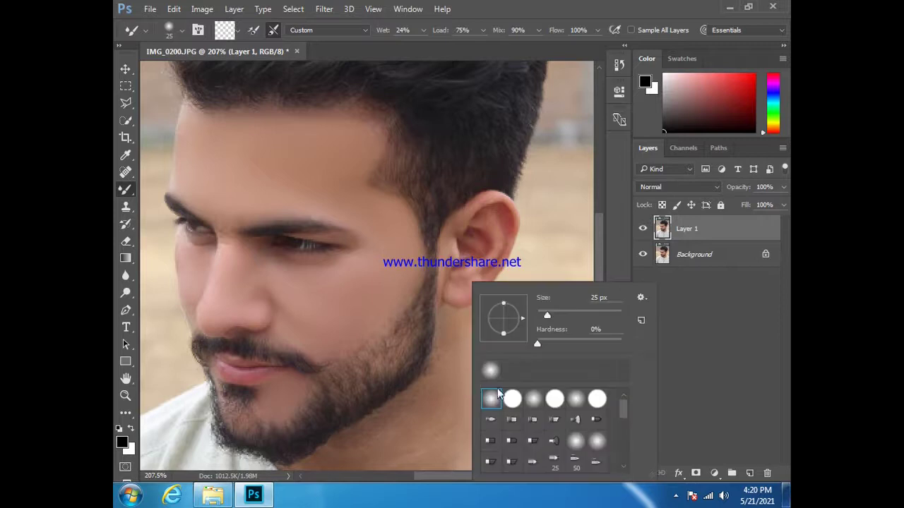
Smooth the neck, then shrink the Mixer Brush to 39 px and blend the beard-neck edge.
{"action": "left_click", "coordinate": [422, 378]}
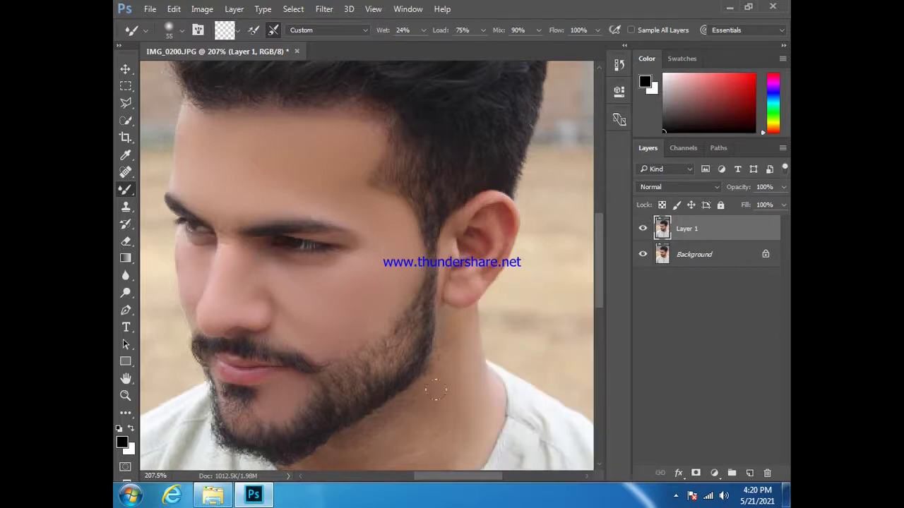
{"action": "left_click_drag", "start_coordinate": [407, 414], "coordinate": [411, 399]}
{"action": "right_click", "coordinate": [491, 375]}
{"action": "left_click_drag", "start_coordinate": [531, 316], "coordinate": [524, 316]}
{"action": "left_click", "coordinate": [392, 412]}
{"action": "left_click_drag", "start_coordinate": [362, 433], "coordinate": [420, 392]}
Smooth the neck toward the jaw and just below the beard.
{"action": "mouse_move", "coordinate": [382, 445]}
{"action": "left_mouse_down"}
{"action": "mouse_move", "coordinate": [433, 360]}
{"action": "mouse_move", "coordinate": [454, 374]}
{"action": "left_mouse_up"}
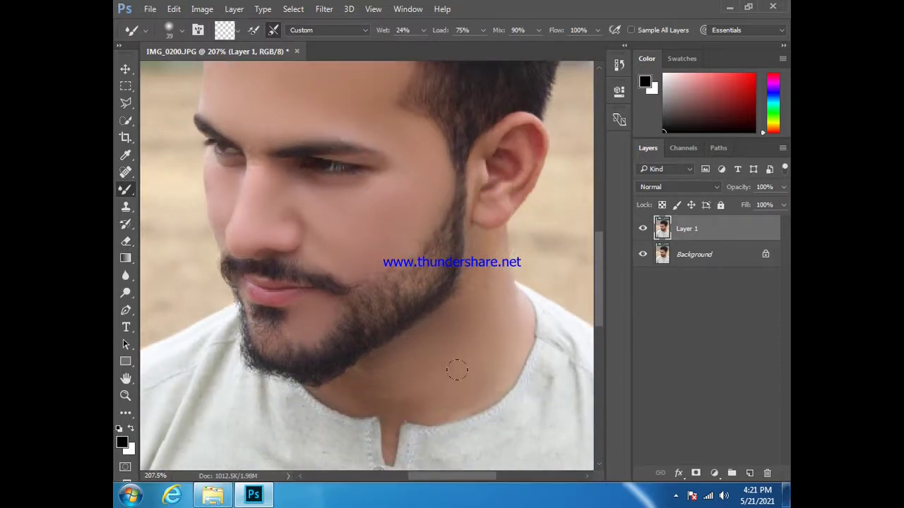
{"action": "mouse_move", "coordinate": [452, 387]}
{"action": "left_mouse_down"}
{"action": "mouse_move", "coordinate": [345, 373]}
{"action": "mouse_move", "coordinate": [380, 375]}
{"action": "mouse_move", "coordinate": [353, 369]}
{"action": "mouse_move", "coordinate": [370, 360]}
{"action": "mouse_move", "coordinate": [346, 373]}
{"action": "mouse_move", "coordinate": [380, 384]}
{"action": "left_mouse_up"}
{"action": "left_click_drag", "start_coordinate": [490, 326], "coordinate": [486, 362]}
{"action": "mouse_move", "coordinate": [471, 323]}
{"action": "left_mouse_down"}
{"action": "mouse_move", "coordinate": [479, 315]}
{"action": "mouse_move", "coordinate": [471, 315]}
{"action": "left_mouse_up"}
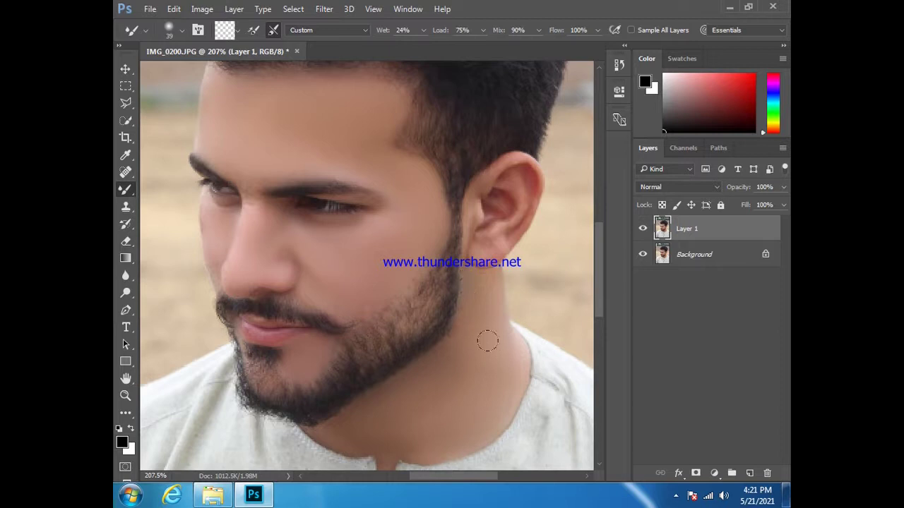
Zoom in, set the brush to 26 px and blend the earlobe and upper ear skin.
{"action": "scroll", "coordinate": [468, 317], "scroll_direction": "up", "scroll_amount": 2}
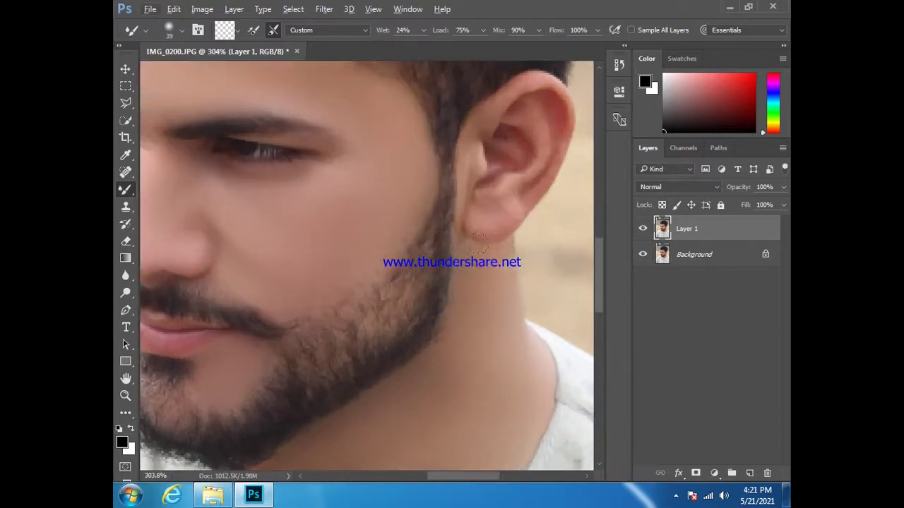
{"action": "right_click", "coordinate": [484, 202]}
{"action": "left_click_drag", "start_coordinate": [579, 269], "coordinate": [576, 269]}
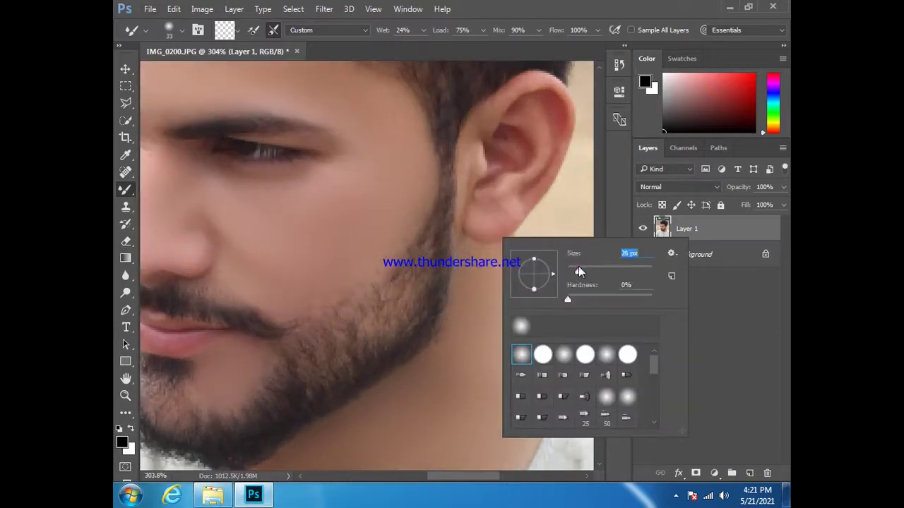
{"action": "key", "text": "Return"}
{"action": "left_click", "coordinate": [490, 218]}
{"action": "left_click", "coordinate": [541, 146]}
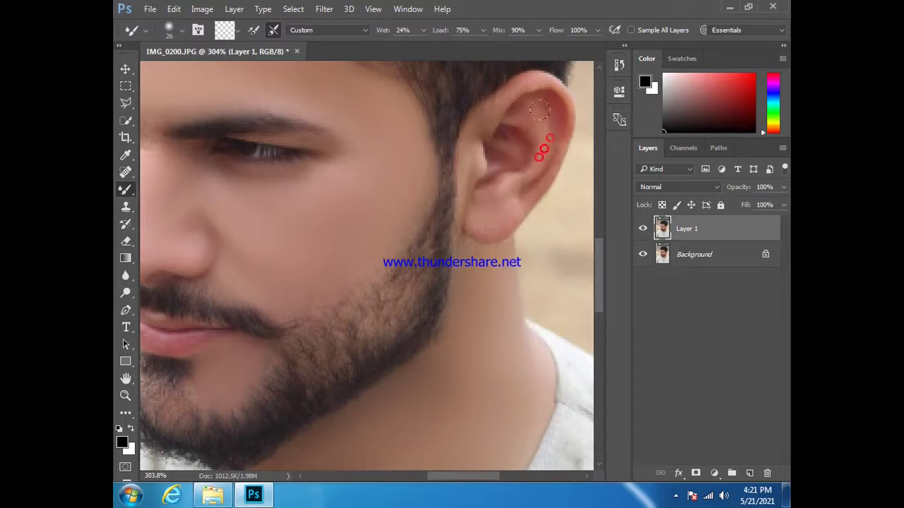
{"action": "left_click_drag", "start_coordinate": [551, 127], "coordinate": [526, 92]}
{"action": "left_click_drag", "start_coordinate": [479, 124], "coordinate": [526, 83]}
{"action": "scroll", "coordinate": [359, 187], "scroll_direction": "down", "scroll_amount": 2}
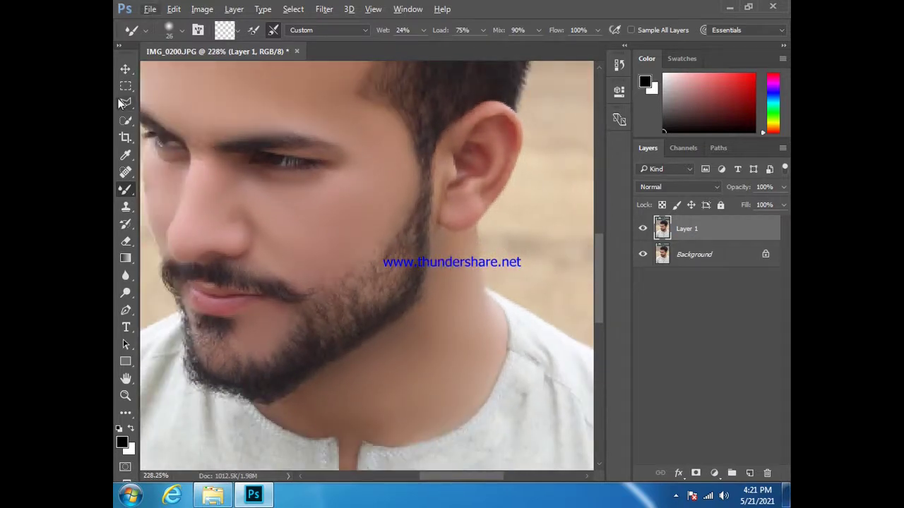
Outline the cheek patch between the ear and beard with the Polygonal Lasso.
{"action": "left_click", "coordinate": [125, 103]}
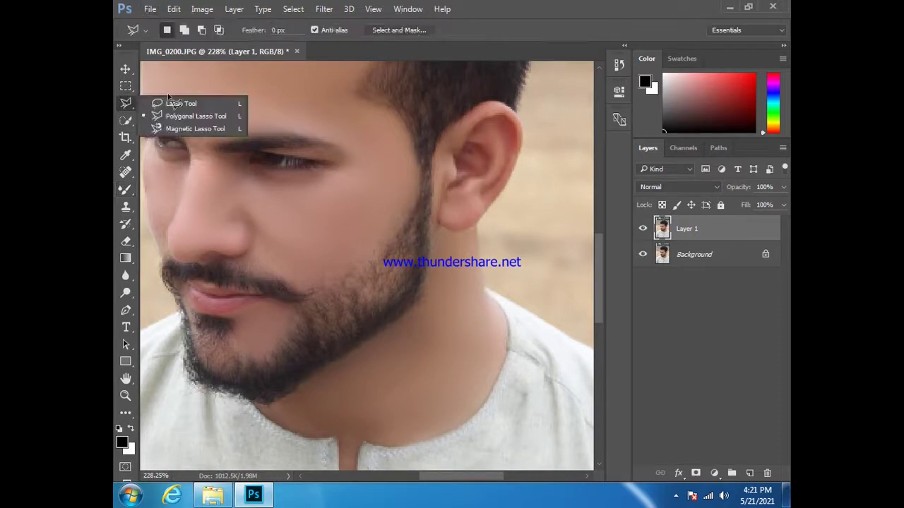
{"action": "left_click", "coordinate": [187, 113]}
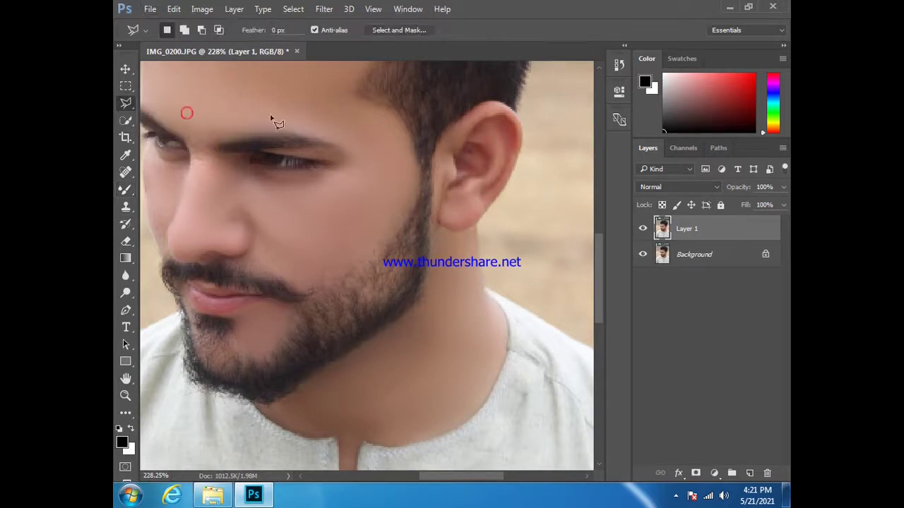
{"action": "left_click", "coordinate": [421, 184]}
{"action": "left_click", "coordinate": [413, 219]}
{"action": "left_click", "coordinate": [415, 227]}
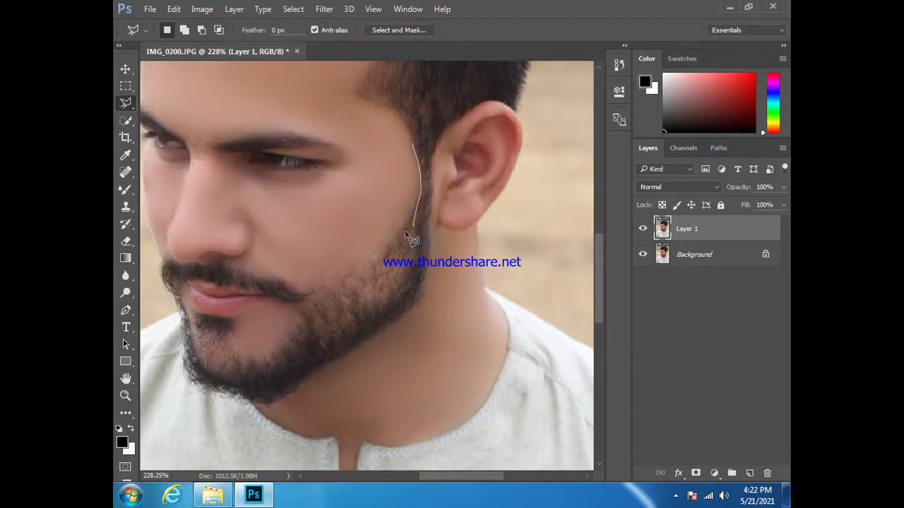
{"action": "left_click", "coordinate": [318, 291]}
{"action": "left_click", "coordinate": [320, 247]}
{"action": "left_click", "coordinate": [335, 203]}
{"action": "left_click", "coordinate": [359, 178]}
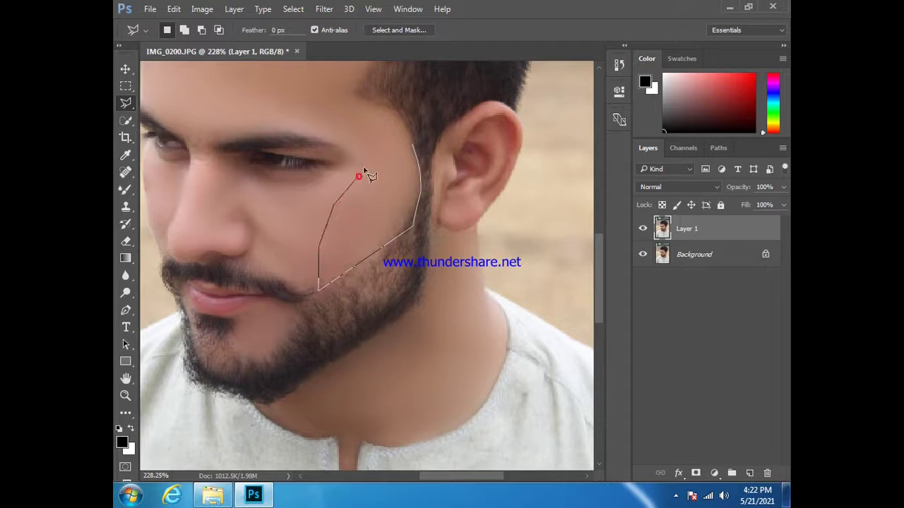
{"action": "left_click", "coordinate": [412, 146]}
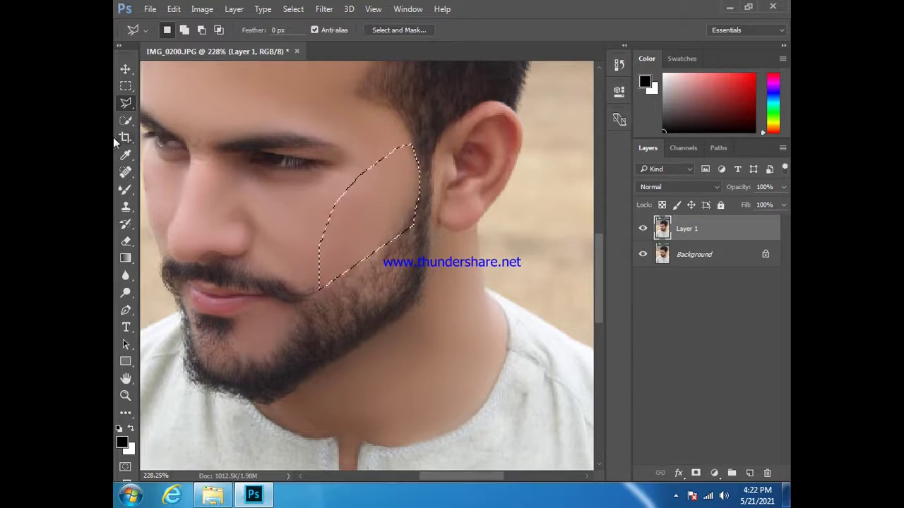
Blend the skin inside the cheek selection with the Mixer Brush, then deselect.
{"action": "left_click", "coordinate": [126, 189]}
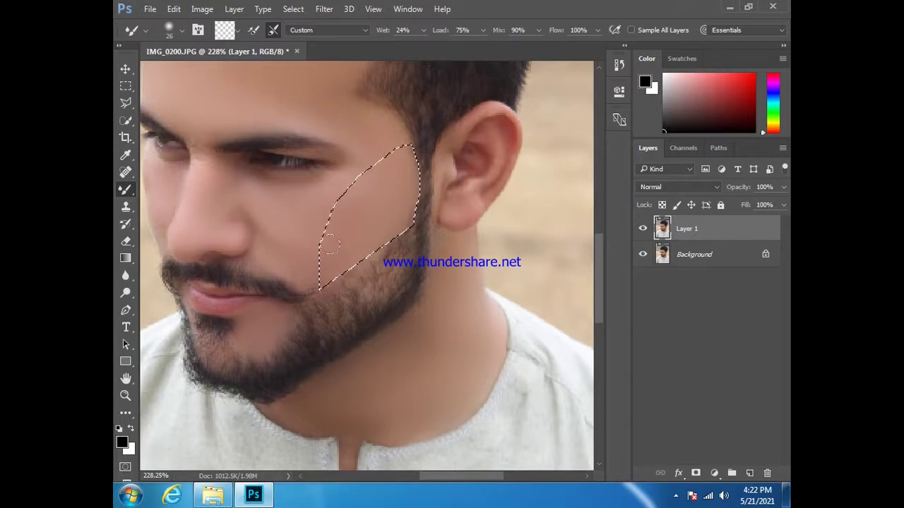
{"action": "left_click", "coordinate": [352, 233]}
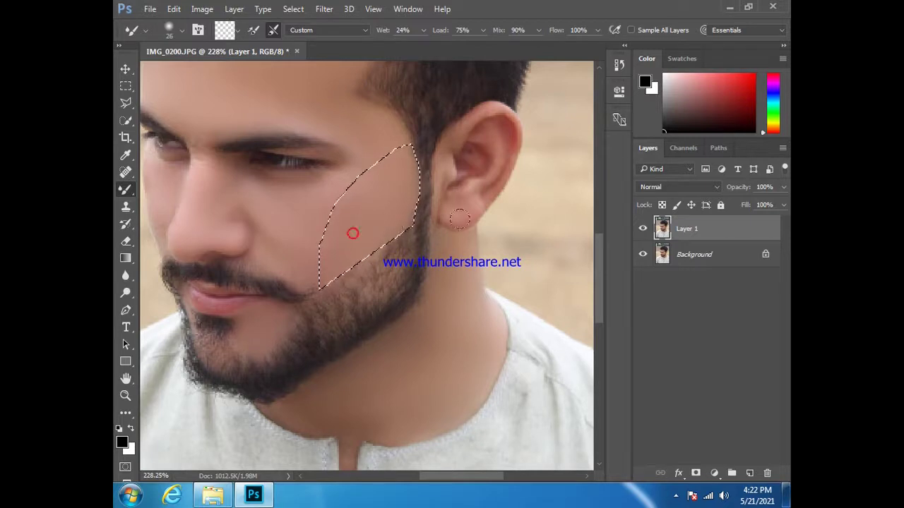
{"action": "left_click", "coordinate": [390, 194]}
{"action": "left_click", "coordinate": [344, 235]}
{"action": "left_click", "coordinate": [374, 216]}
{"action": "left_click", "coordinate": [383, 233]}
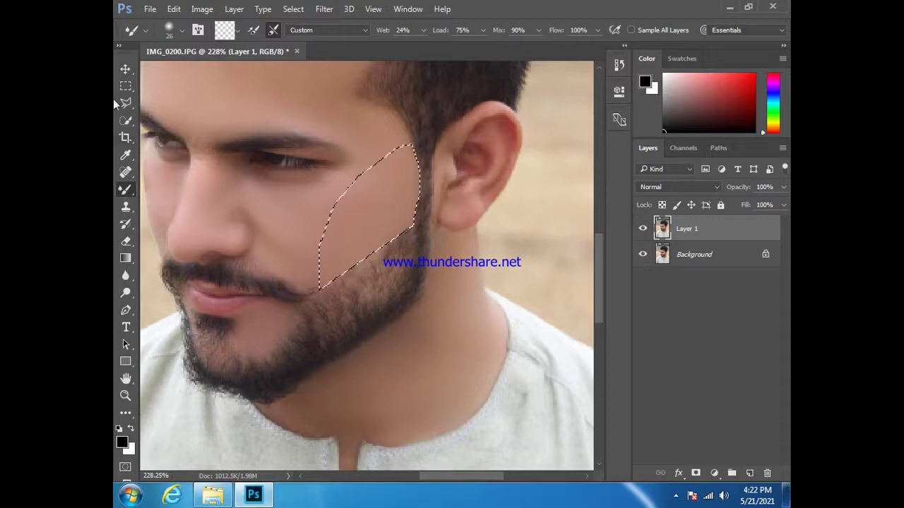
{"action": "left_click", "coordinate": [125, 86]}
{"action": "left_click", "coordinate": [307, 216]}
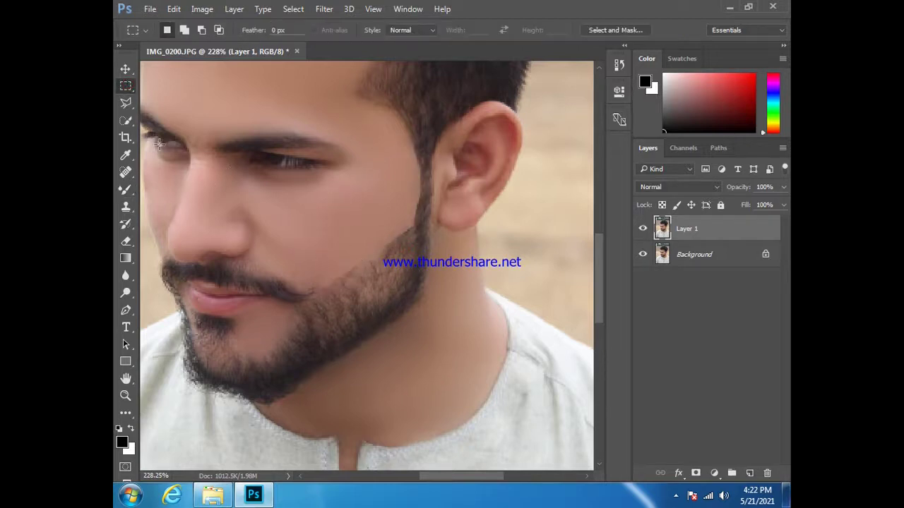
Smooth the cheek skin and soften the beard edge on the cheek.
{"action": "left_click", "coordinate": [126, 189]}
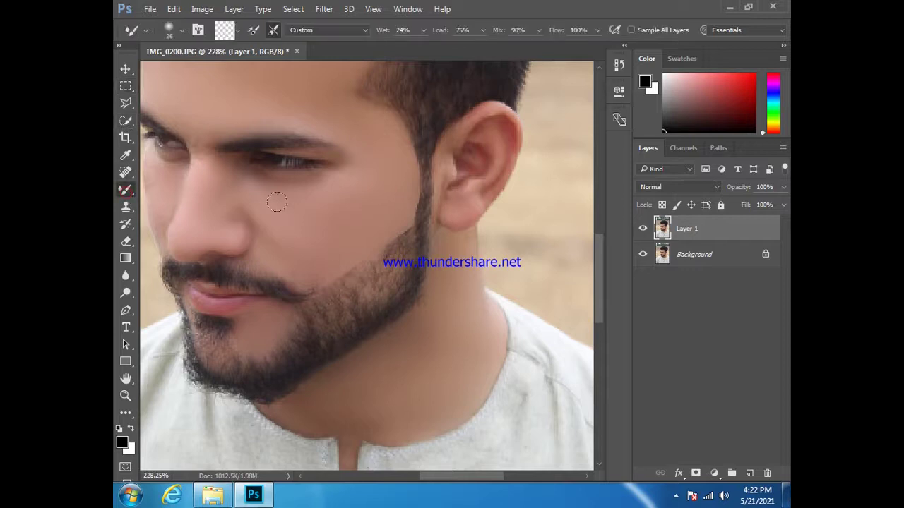
{"action": "left_click", "coordinate": [323, 226]}
{"action": "left_click", "coordinate": [325, 208]}
{"action": "left_click", "coordinate": [366, 200]}
{"action": "left_click", "coordinate": [305, 263]}
{"action": "left_click", "coordinate": [319, 268]}
Lasso the neck area below the jaw and beard.
{"action": "left_click", "coordinate": [126, 103]}
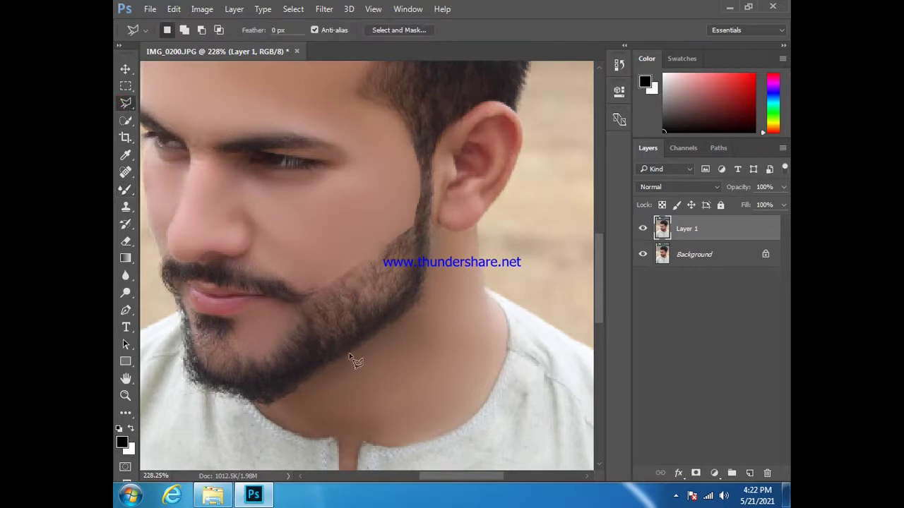
{"action": "left_click", "coordinate": [427, 303]}
{"action": "left_click_drag", "start_coordinate": [419, 308], "coordinate": [413, 313]}
{"action": "left_click", "coordinate": [346, 358]}
{"action": "left_click", "coordinate": [316, 379]}
{"action": "left_click", "coordinate": [355, 399]}
{"action": "left_click", "coordinate": [406, 385]}
{"action": "left_click", "coordinate": [416, 373]}
{"action": "left_click", "coordinate": [432, 349]}
{"action": "left_click", "coordinate": [436, 307]}
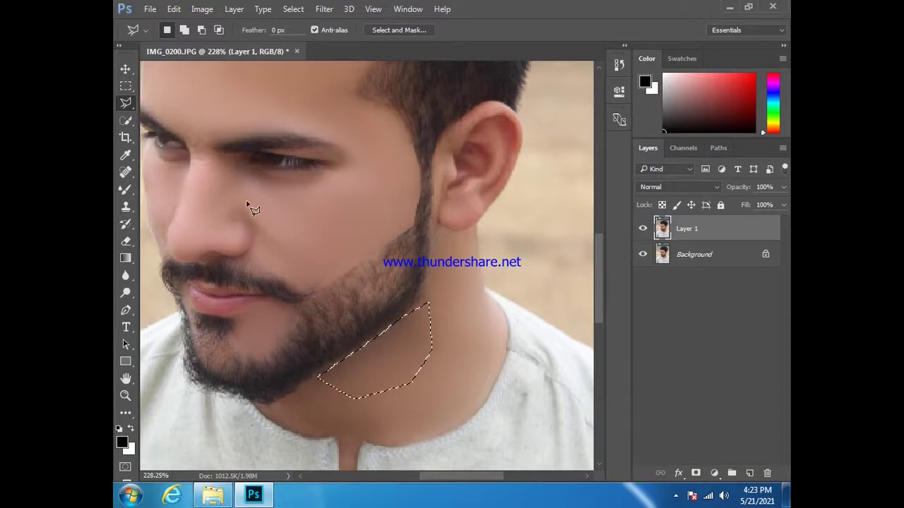
Blend the selected neck, deselect, and smooth the jawline and neck near the collar.
{"action": "left_click", "coordinate": [125, 190]}
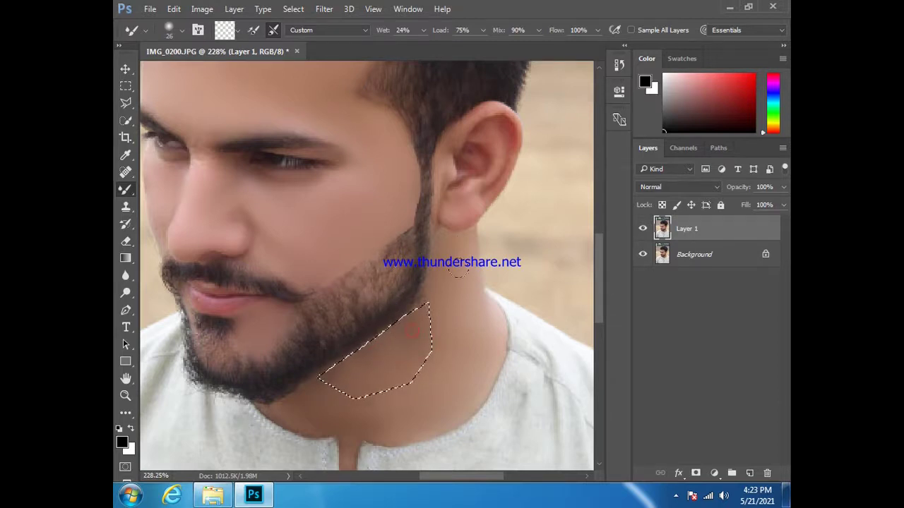
{"action": "left_click", "coordinate": [125, 85]}
{"action": "left_click", "coordinate": [456, 322]}
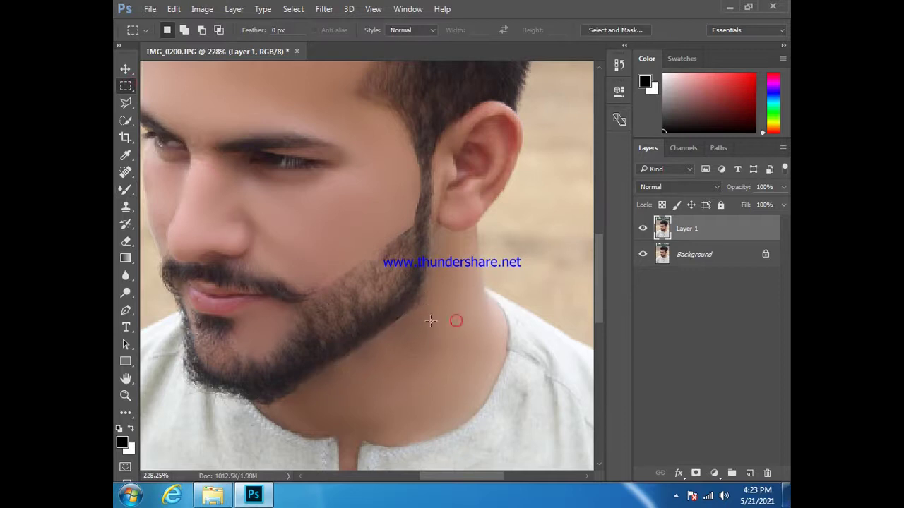
{"action": "left_click", "coordinate": [125, 189]}
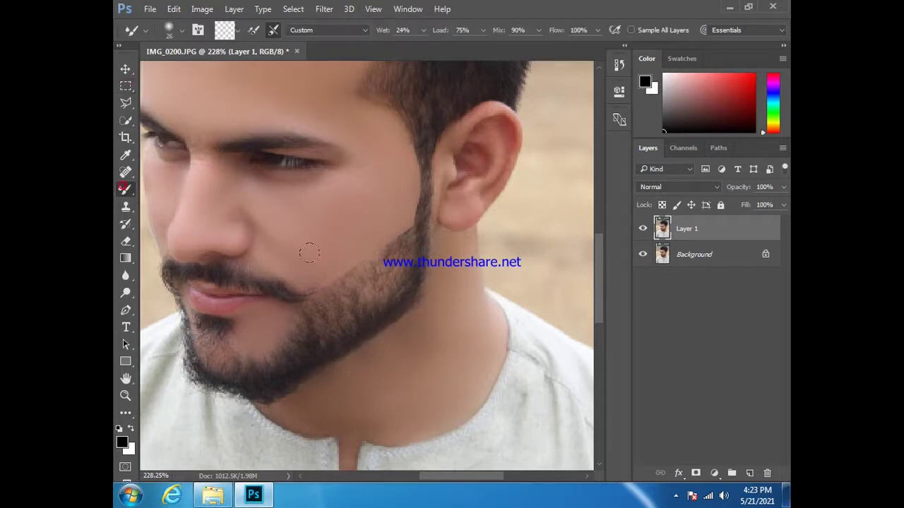
{"action": "mouse_move", "coordinate": [329, 367]}
{"action": "left_mouse_down"}
{"action": "mouse_move", "coordinate": [366, 364]}
{"action": "mouse_move", "coordinate": [355, 366]}
{"action": "left_mouse_up"}
{"action": "left_click", "coordinate": [726, 497]}
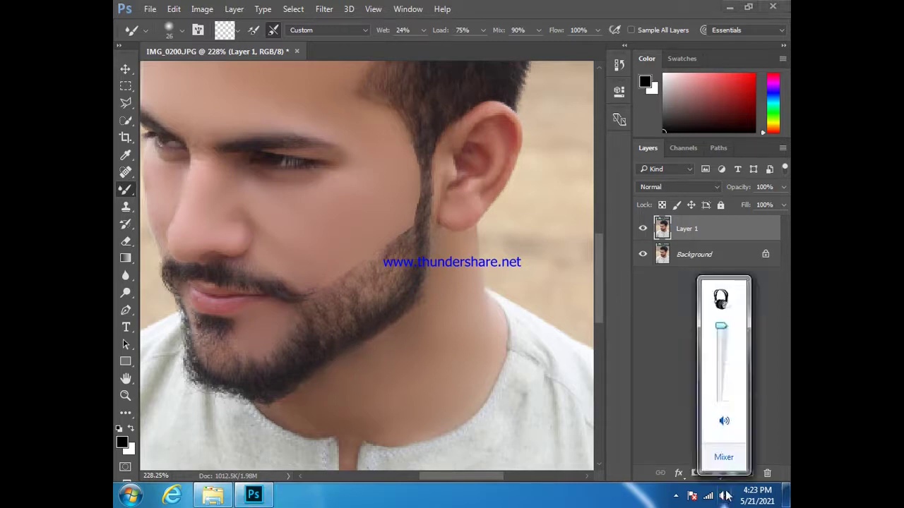
{"action": "left_click", "coordinate": [683, 501]}
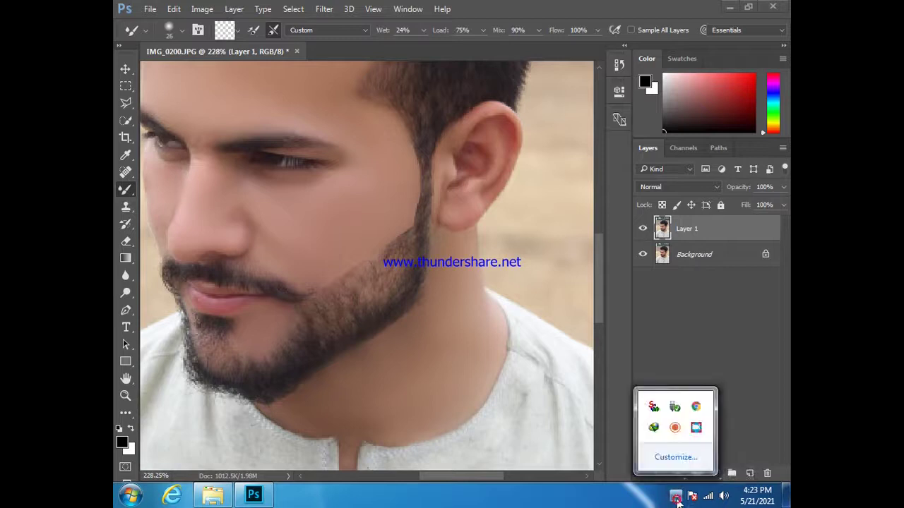
{"action": "left_click", "coordinate": [525, 329]}
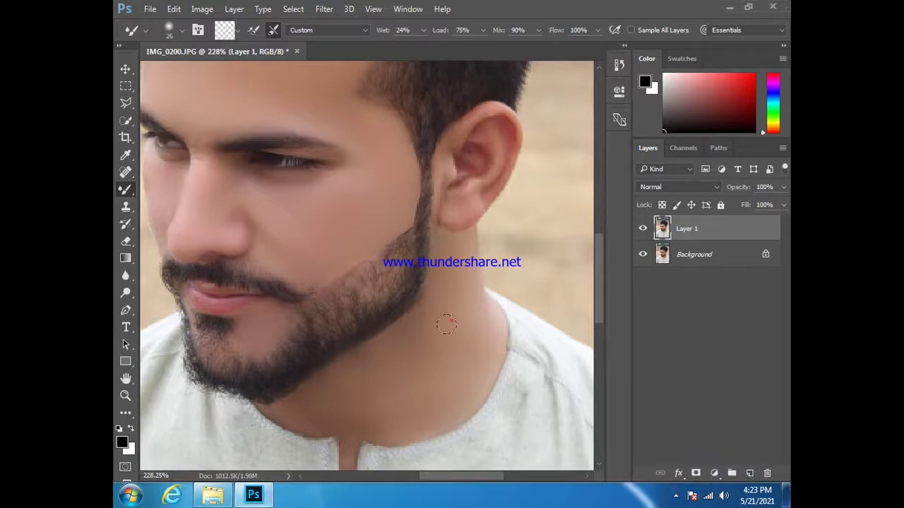
{"action": "left_click", "coordinate": [471, 364]}
Lasso and blend the jaw edge below the ear, deselect, then blend more neck skin.
{"action": "left_click", "coordinate": [126, 104]}
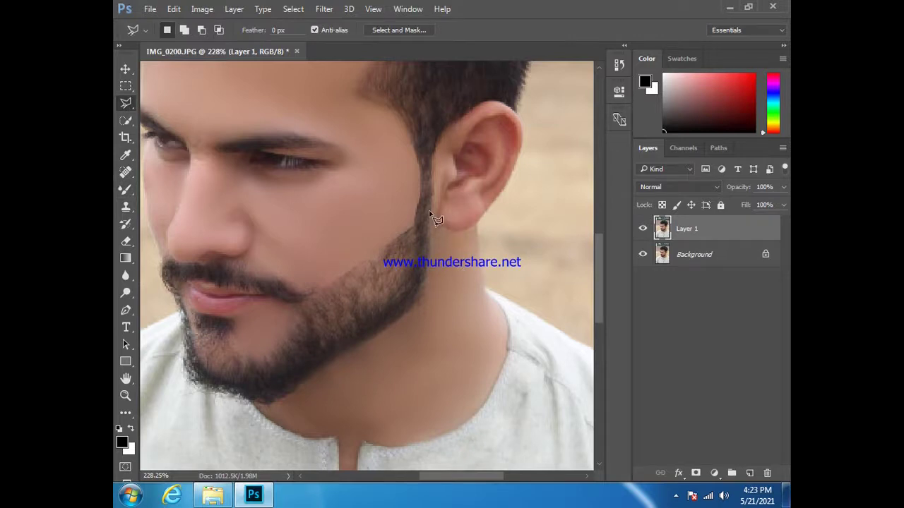
{"action": "mouse_move", "coordinate": [432, 228]}
{"action": "left_mouse_down"}
{"action": "mouse_move", "coordinate": [428, 298]}
{"action": "mouse_move", "coordinate": [447, 303]}
{"action": "mouse_move", "coordinate": [452, 265]}
{"action": "mouse_move", "coordinate": [444, 228]}
{"action": "mouse_move", "coordinate": [434, 228]}
{"action": "left_mouse_up"}
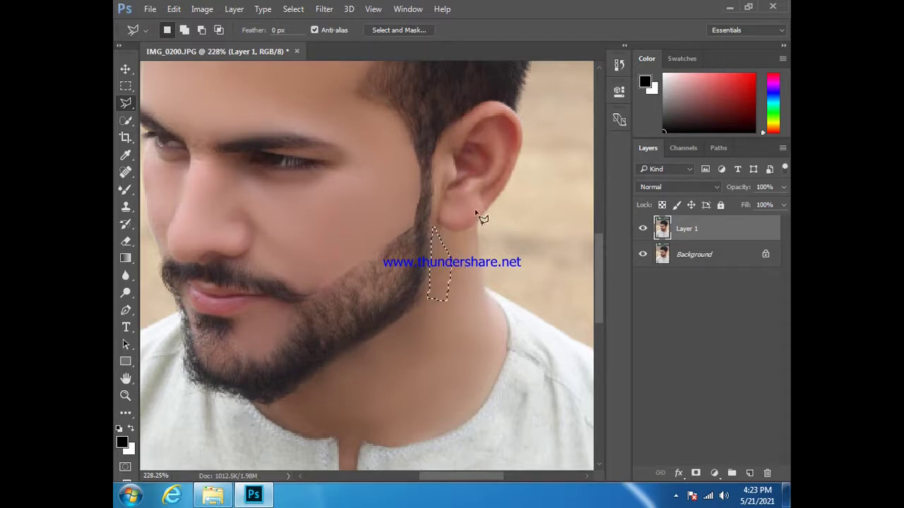
{"action": "left_click", "coordinate": [124, 191]}
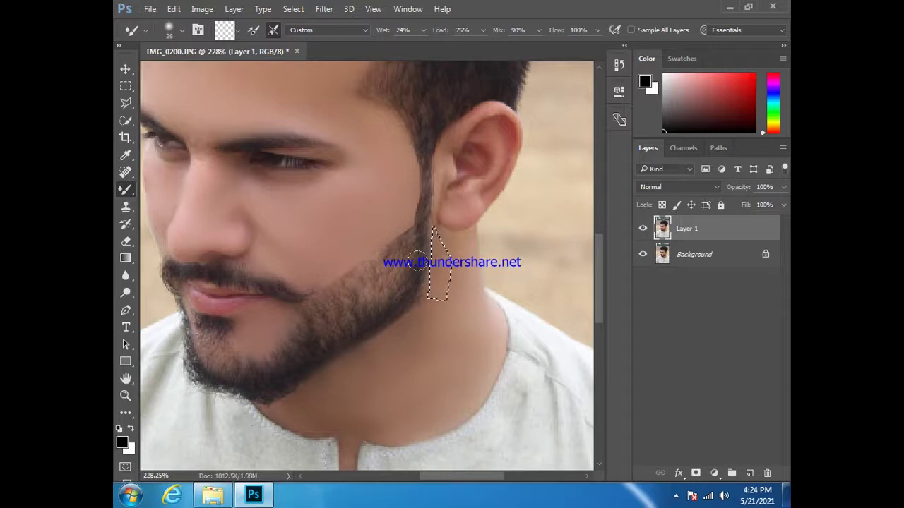
{"action": "left_click", "coordinate": [125, 85]}
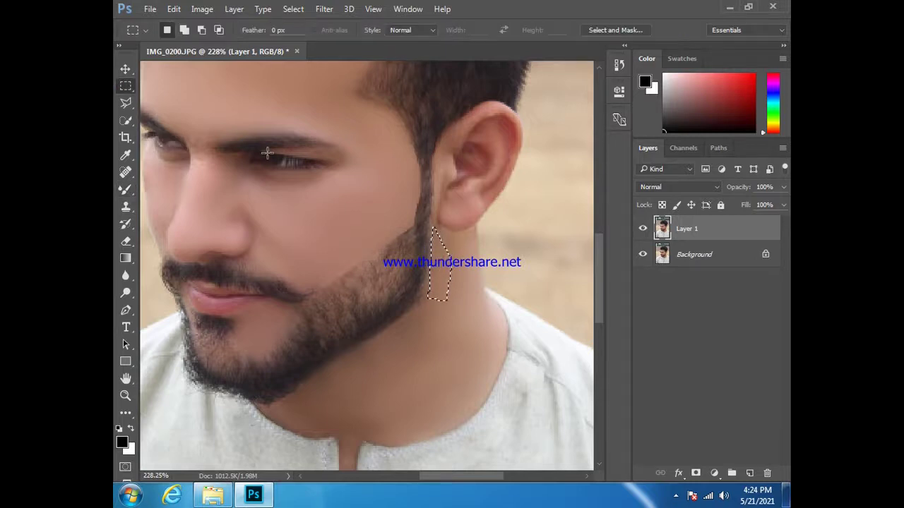
{"action": "left_click", "coordinate": [173, 218]}
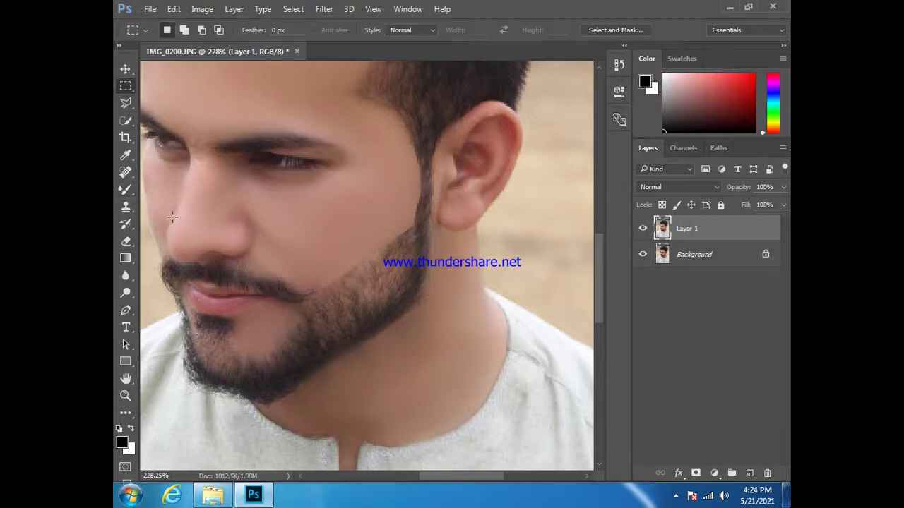
{"action": "left_click", "coordinate": [125, 189]}
{"action": "left_click", "coordinate": [450, 325]}
{"action": "left_click", "coordinate": [458, 285]}
{"action": "left_click", "coordinate": [479, 339]}
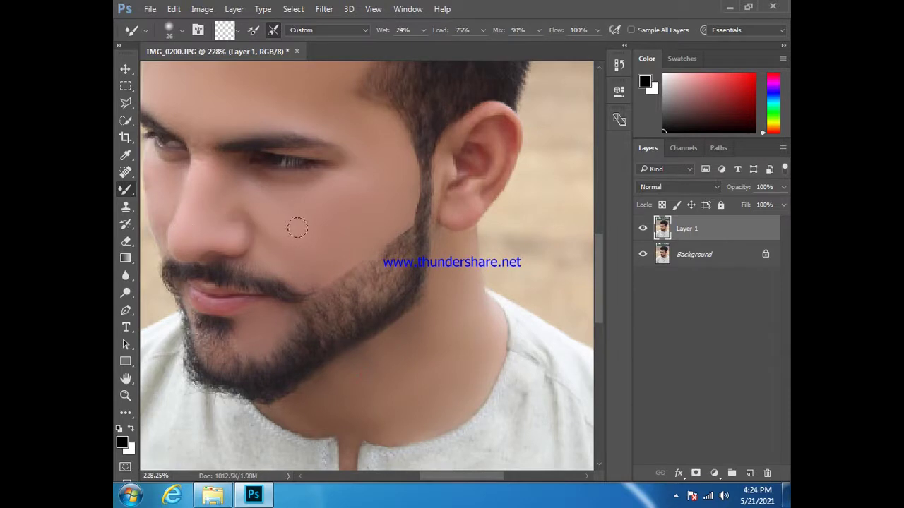
Zoom out and merge Layer 1 down into the Background layer.
{"action": "scroll", "coordinate": [305, 231], "scroll_direction": "down", "scroll_amount": 1}
{"action": "scroll", "coordinate": [307, 232], "scroll_direction": "down", "scroll_amount": 1}
{"action": "scroll", "coordinate": [311, 234], "scroll_direction": "down", "scroll_amount": 2}
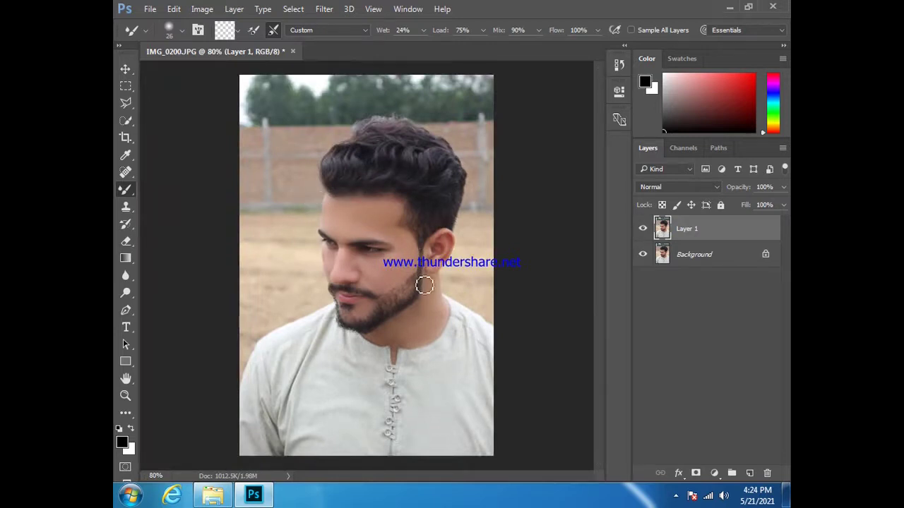
{"action": "right_click", "coordinate": [683, 230]}
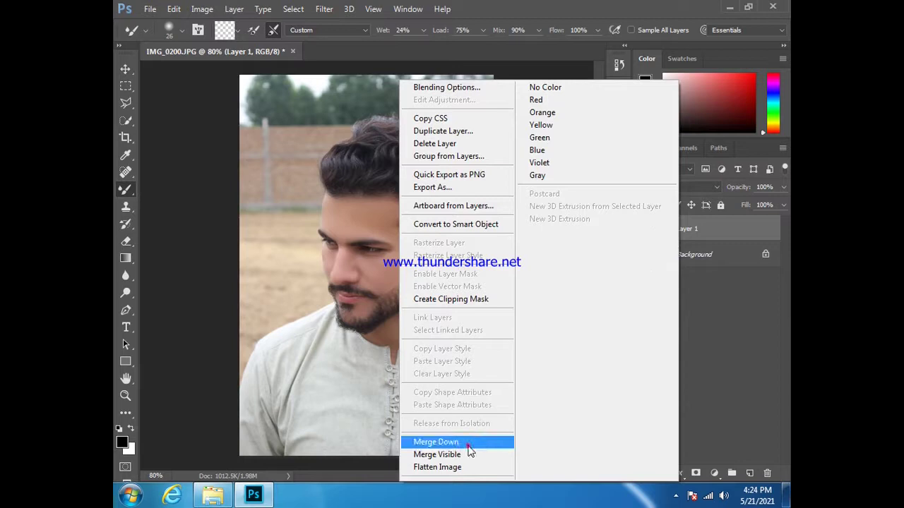
{"action": "left_click", "coordinate": [436, 442]}
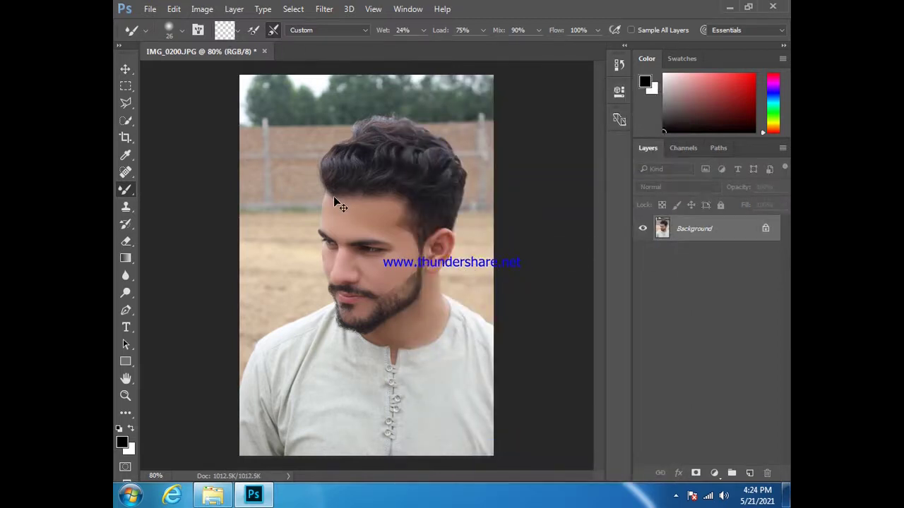
Apply Filter > Camera Raw Filter to the portrait.
{"action": "left_click", "coordinate": [324, 9]}
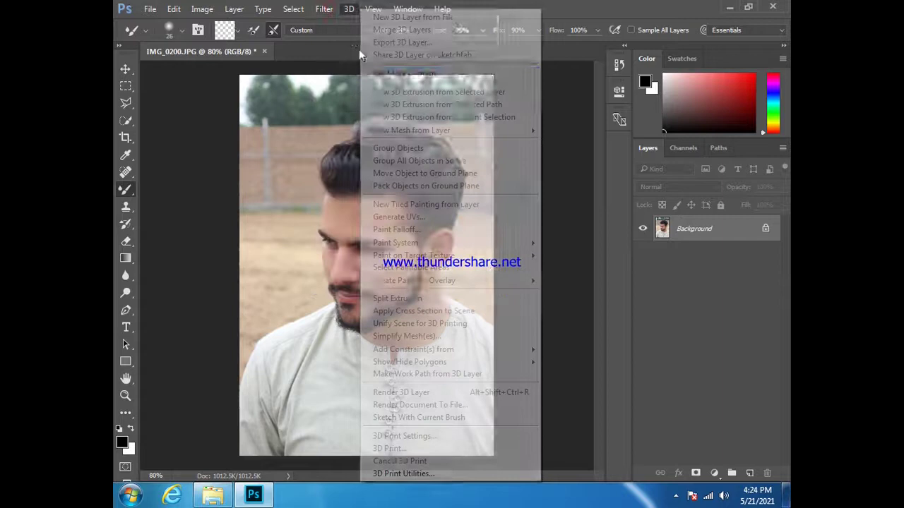
{"action": "left_click", "coordinate": [324, 8]}
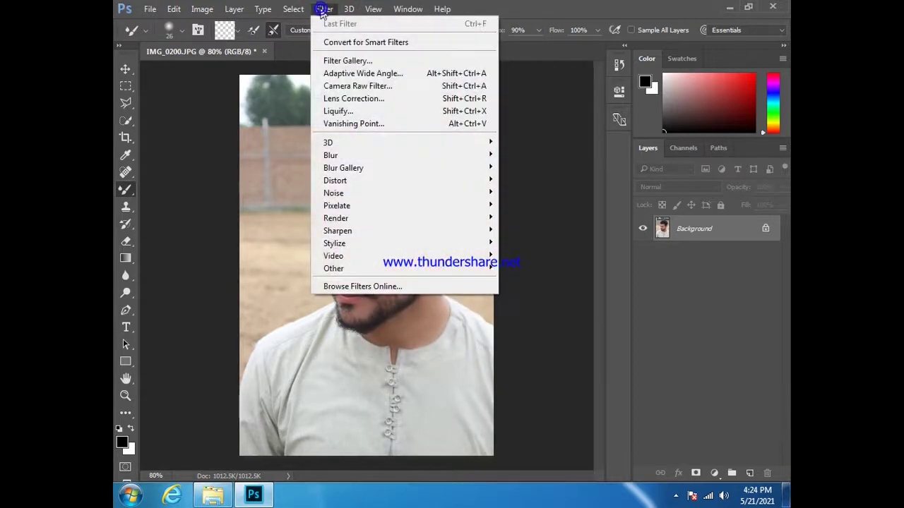
{"action": "left_click", "coordinate": [382, 86]}
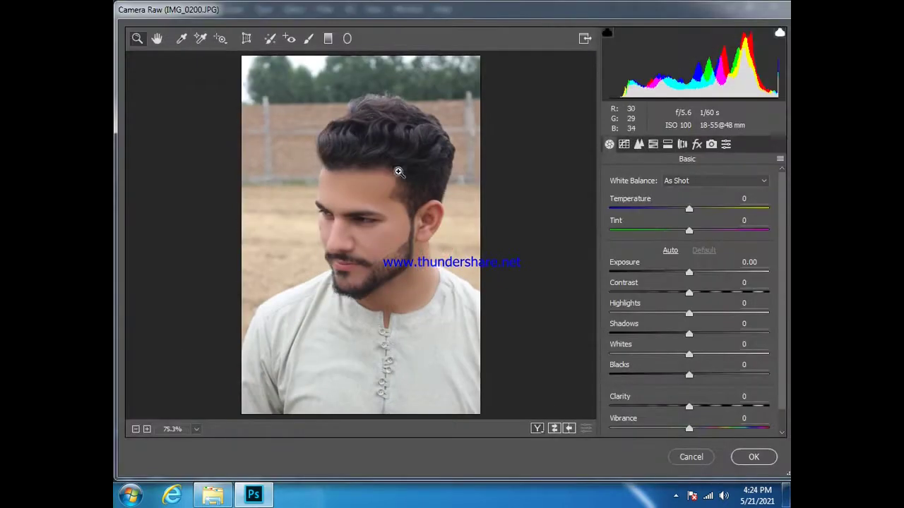
Lift the blacks, pull down highlights and whites, reduce contrast and add clarity.
{"action": "left_click_drag", "start_coordinate": [690, 373], "coordinate": [710, 375]}
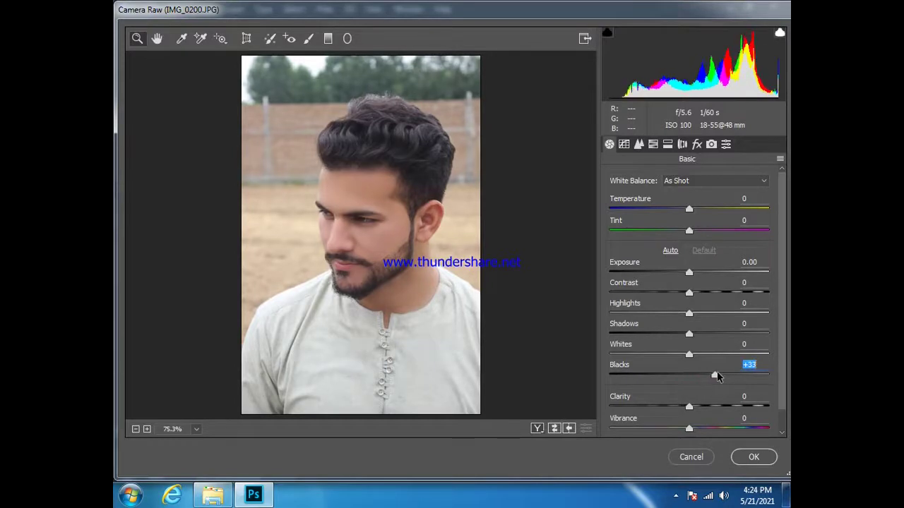
{"action": "mouse_move", "coordinate": [689, 313]}
{"action": "left_mouse_down"}
{"action": "mouse_move", "coordinate": [655, 314]}
{"action": "mouse_move", "coordinate": [735, 332]}
{"action": "left_mouse_up"}
{"action": "left_click_drag", "start_coordinate": [689, 354], "coordinate": [677, 356]}
{"action": "left_click_drag", "start_coordinate": [690, 293], "coordinate": [680, 293]}
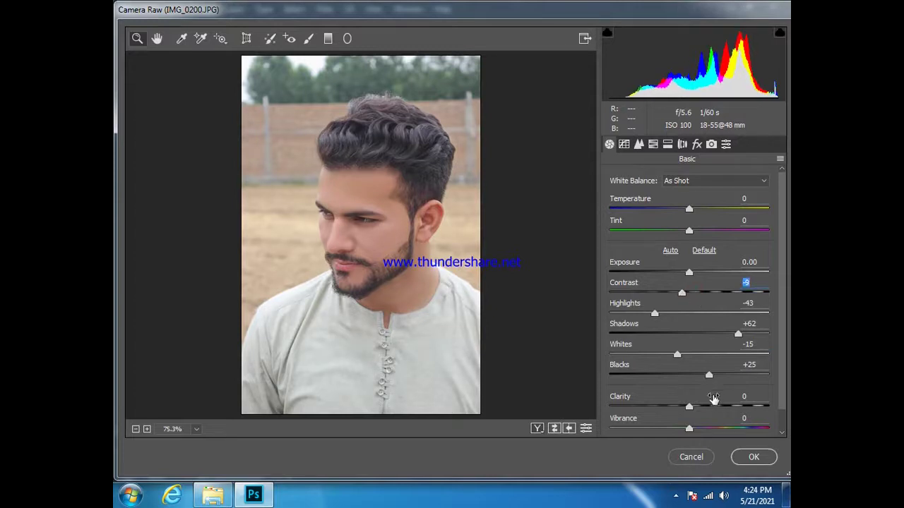
{"action": "mouse_move", "coordinate": [698, 408]}
{"action": "left_mouse_down"}
{"action": "mouse_move", "coordinate": [709, 408]}
{"action": "mouse_move", "coordinate": [708, 429]}
{"action": "left_mouse_up"}
Raise Saturation to +29 and Vibrance to +50, then bring up the Detail settings.
{"action": "scroll", "coordinate": [714, 428], "scroll_direction": "down", "scroll_amount": 1}
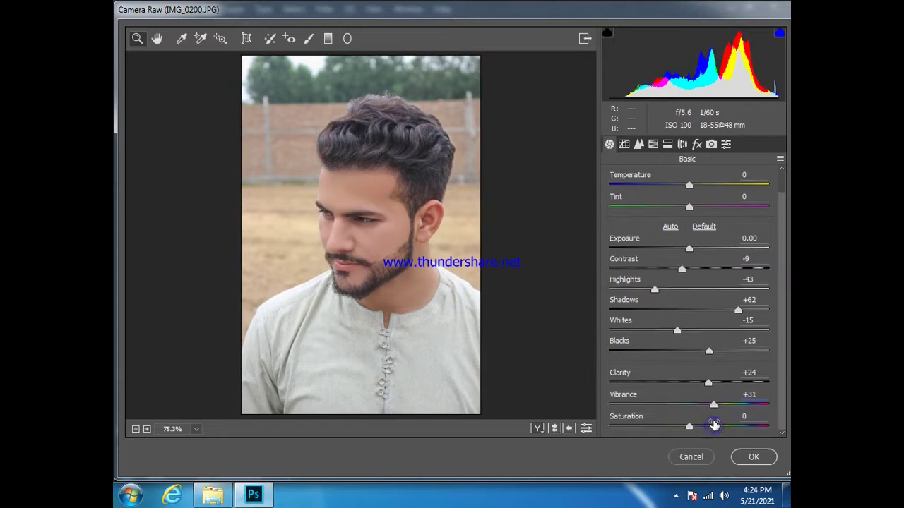
{"action": "left_click", "coordinate": [709, 425]}
{"action": "left_click_drag", "start_coordinate": [727, 426], "coordinate": [731, 428]}
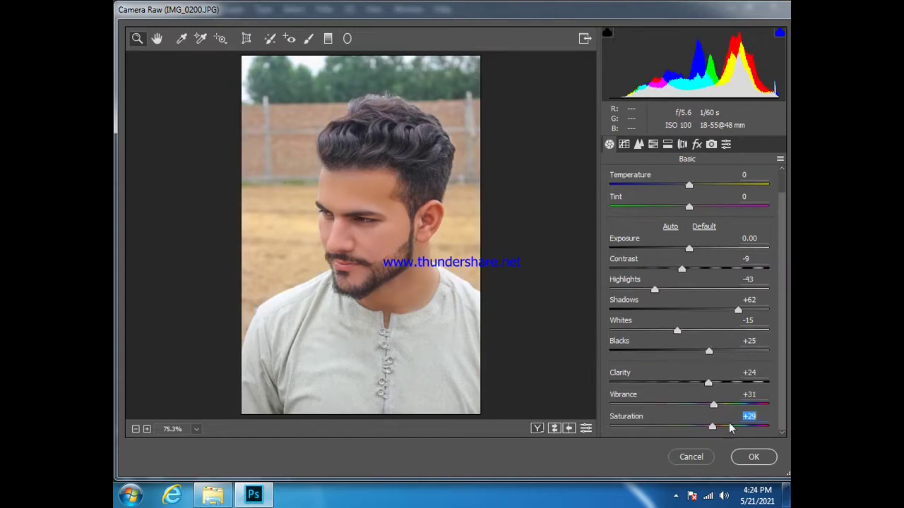
{"action": "left_click", "coordinate": [728, 404]}
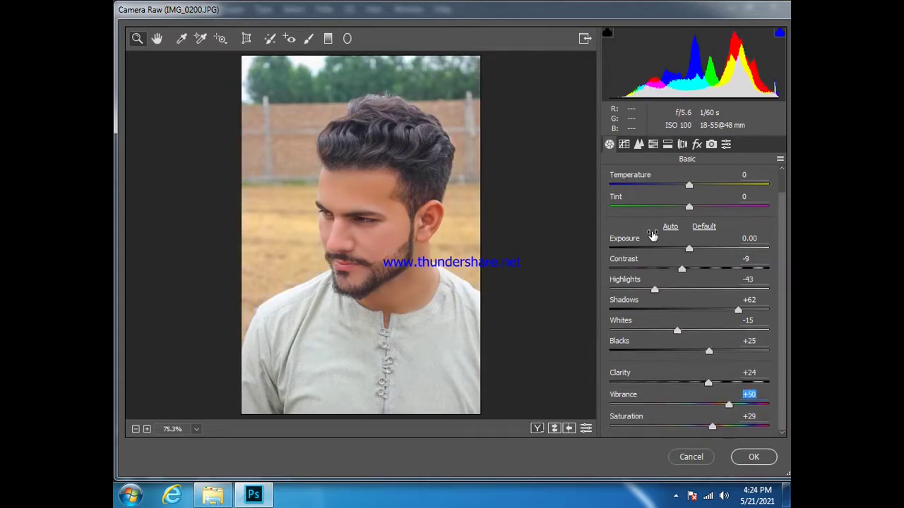
{"action": "scroll", "coordinate": [661, 205], "scroll_direction": "up", "scroll_amount": 1}
{"action": "left_click", "coordinate": [639, 144]}
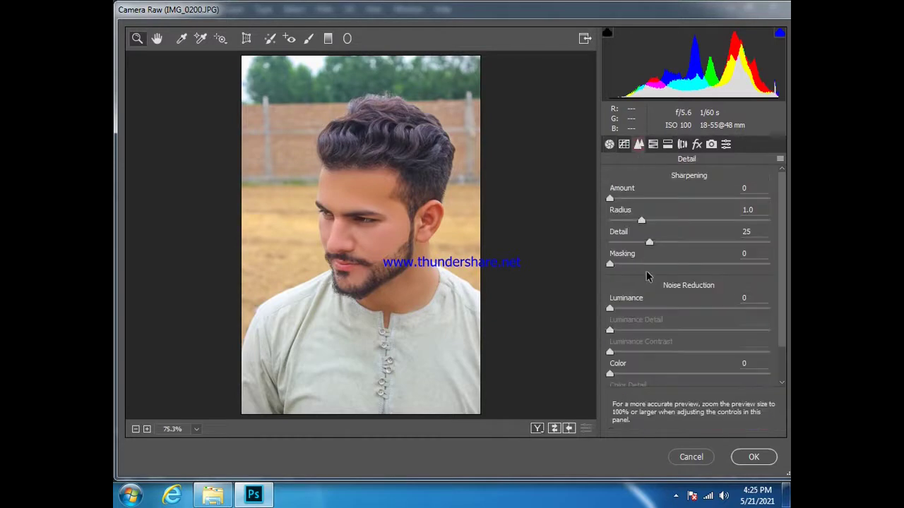
Set the tone curve to Highlights -8, Lights +13 and Darks +17.
{"action": "left_click", "coordinate": [623, 144]}
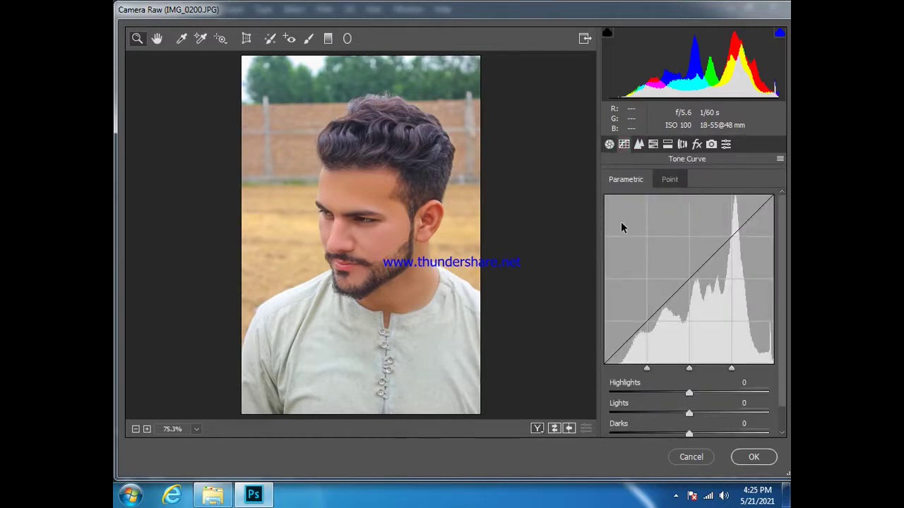
{"action": "left_click_drag", "start_coordinate": [689, 392], "coordinate": [702, 434]}
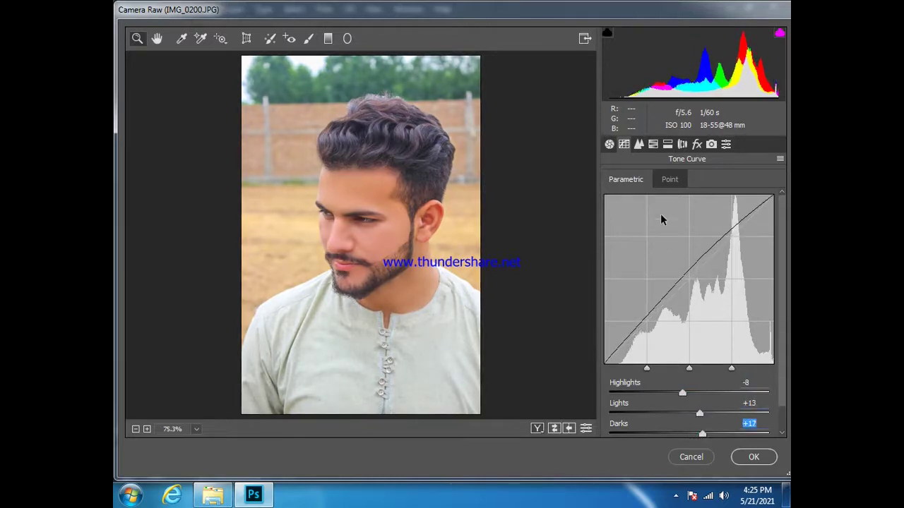
{"action": "left_click", "coordinate": [639, 144]}
Sharpen to Amount 18 and apply Luminance noise reduction 30, adjusting contrast and colour noise.
{"action": "left_click_drag", "start_coordinate": [610, 198], "coordinate": [629, 198]}
{"action": "left_click_drag", "start_coordinate": [610, 309], "coordinate": [657, 309]}
{"action": "left_click", "coordinate": [626, 352]}
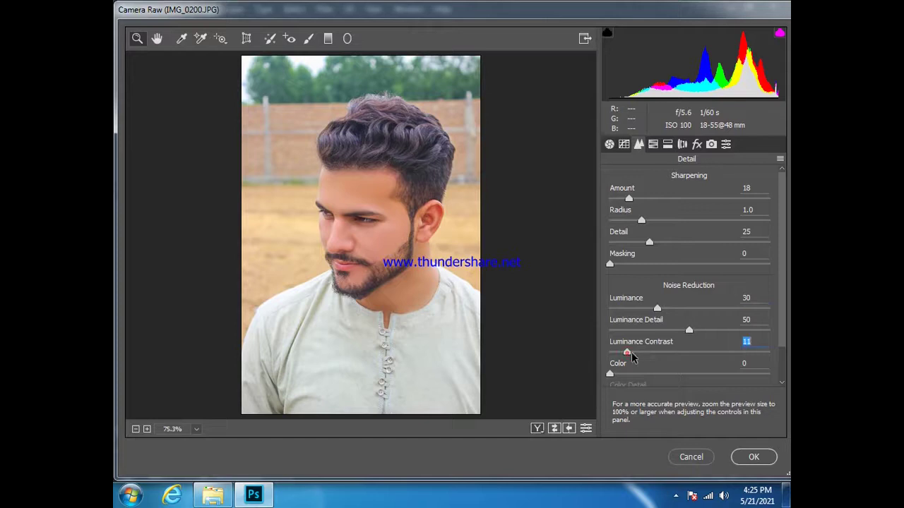
{"action": "left_click", "coordinate": [640, 374]}
{"action": "left_click", "coordinate": [653, 145]}
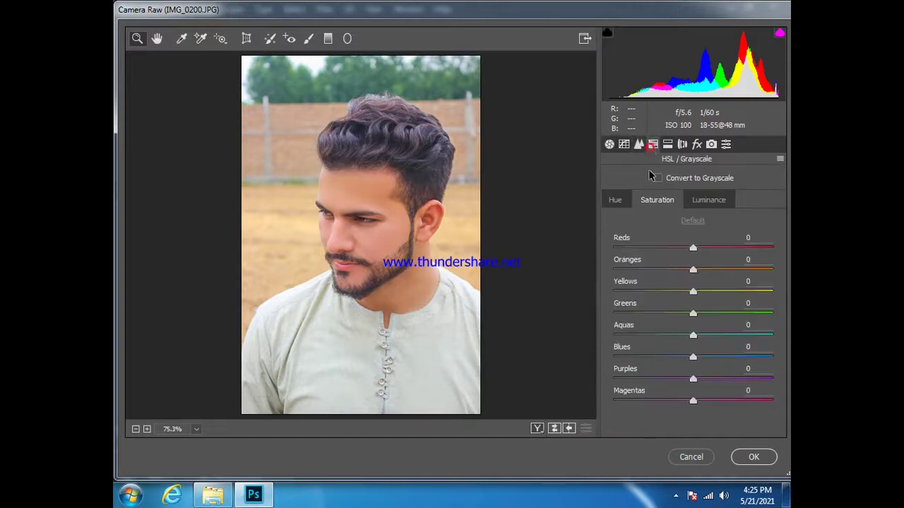
Set saturation Oranges -31, Greens and Blues +100, Aquas +95, and brighten Oranges.
{"action": "mouse_move", "coordinate": [693, 272]}
{"action": "left_mouse_down"}
{"action": "mouse_move", "coordinate": [667, 272]}
{"action": "mouse_move", "coordinate": [774, 291]}
{"action": "left_mouse_up"}
{"action": "left_click_drag", "start_coordinate": [697, 315], "coordinate": [772, 315]}
{"action": "left_click_drag", "start_coordinate": [695, 337], "coordinate": [771, 336]}
{"action": "left_click_drag", "start_coordinate": [713, 356], "coordinate": [773, 354]}
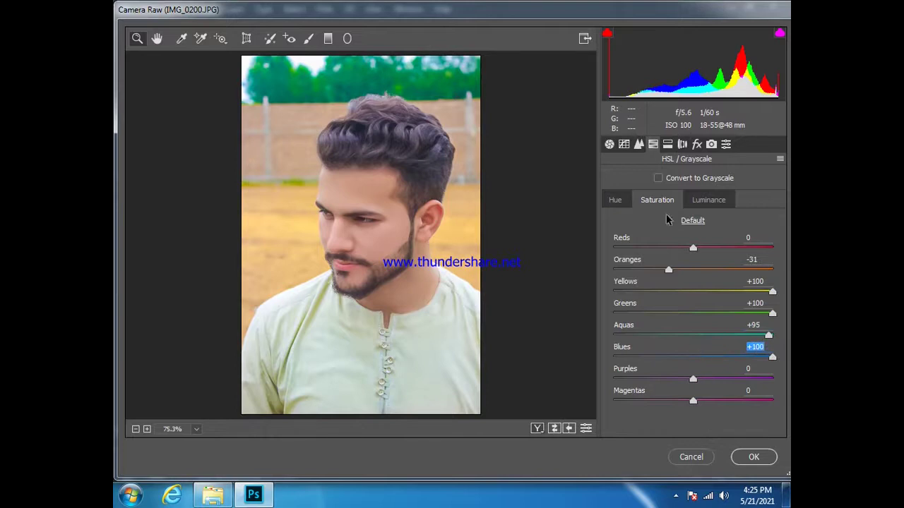
{"action": "left_click", "coordinate": [708, 200]}
{"action": "left_click_drag", "start_coordinate": [693, 270], "coordinate": [754, 268]}
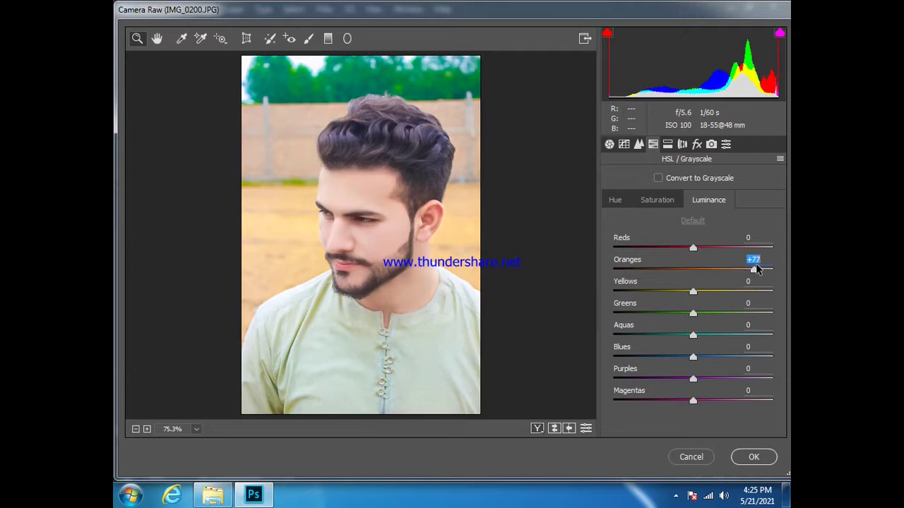
Shift hues: Oranges slightly, Greens to -100, Yellows down a little, Blues about +21.
{"action": "left_click", "coordinate": [628, 203]}
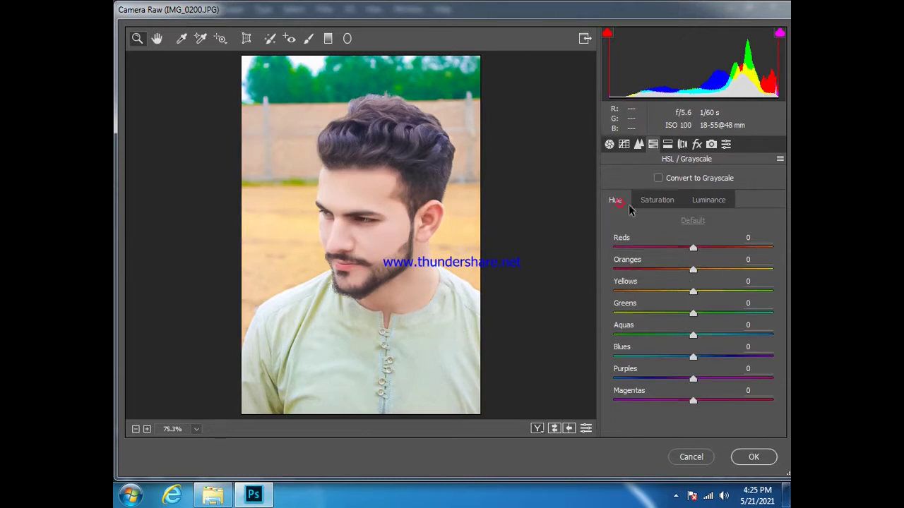
{"action": "left_click", "coordinate": [667, 204]}
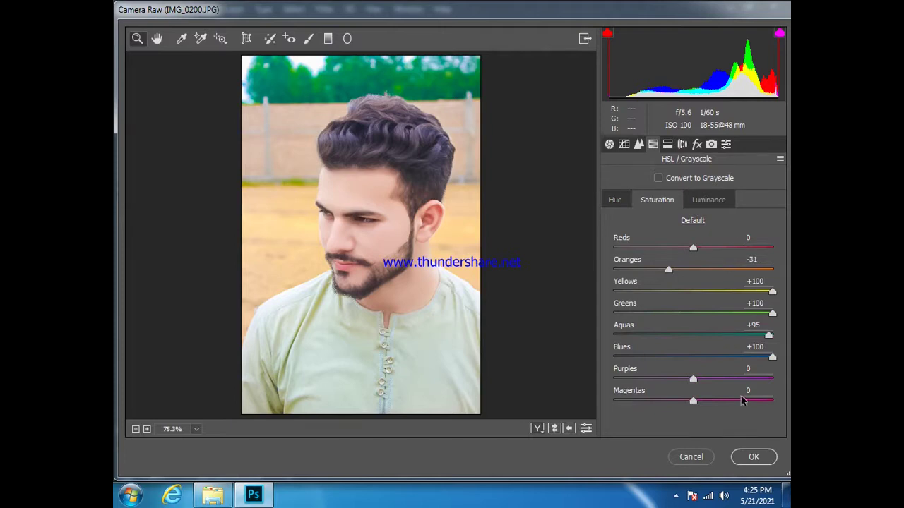
{"action": "left_click", "coordinate": [626, 201]}
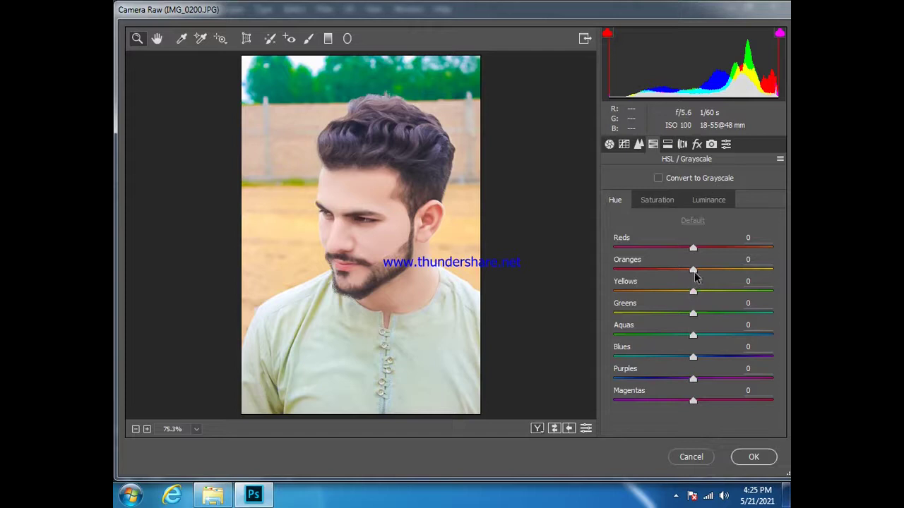
{"action": "left_click_drag", "start_coordinate": [691, 270], "coordinate": [693, 270]}
{"action": "left_click_drag", "start_coordinate": [693, 314], "coordinate": [608, 315]}
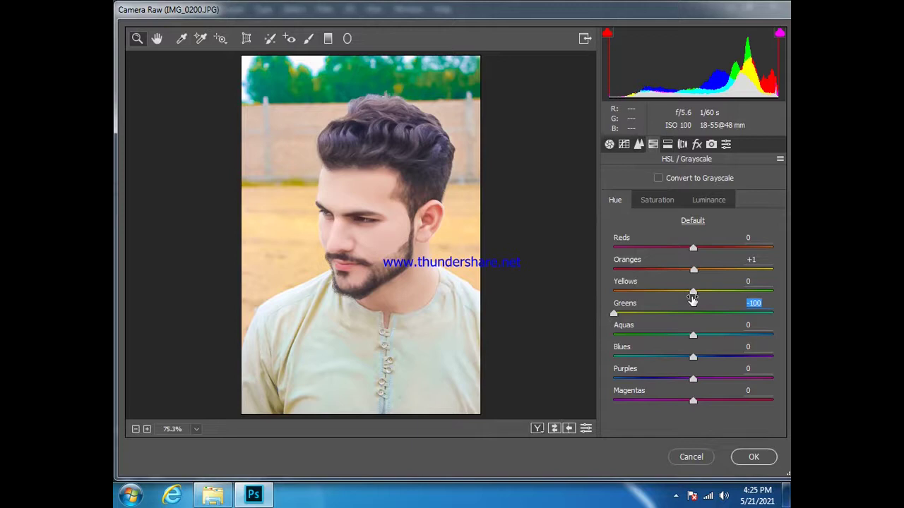
{"action": "mouse_move", "coordinate": [695, 292]}
{"action": "left_mouse_down"}
{"action": "mouse_move", "coordinate": [669, 292]}
{"action": "mouse_move", "coordinate": [684, 292]}
{"action": "left_mouse_up"}
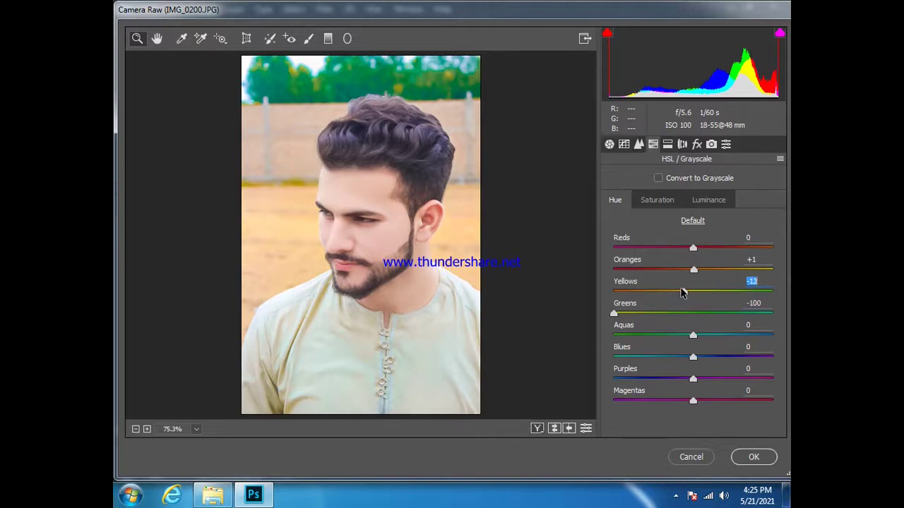
{"action": "mouse_move", "coordinate": [695, 359]}
{"action": "left_mouse_down"}
{"action": "mouse_move", "coordinate": [684, 359]}
{"action": "mouse_move", "coordinate": [714, 358]}
{"action": "left_mouse_up"}
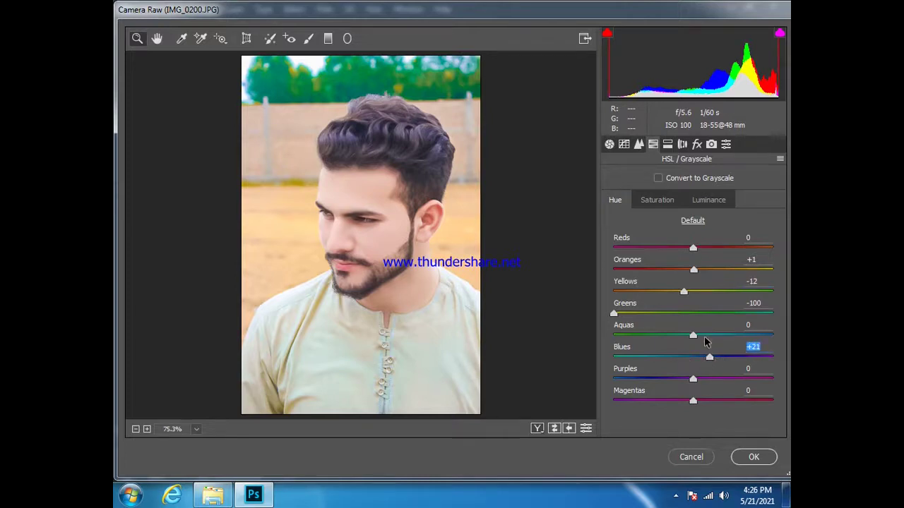
Brighten luminance of Aquas to about +40, Yellows to +19 and Blues to +10.
{"action": "left_click", "coordinate": [667, 200]}
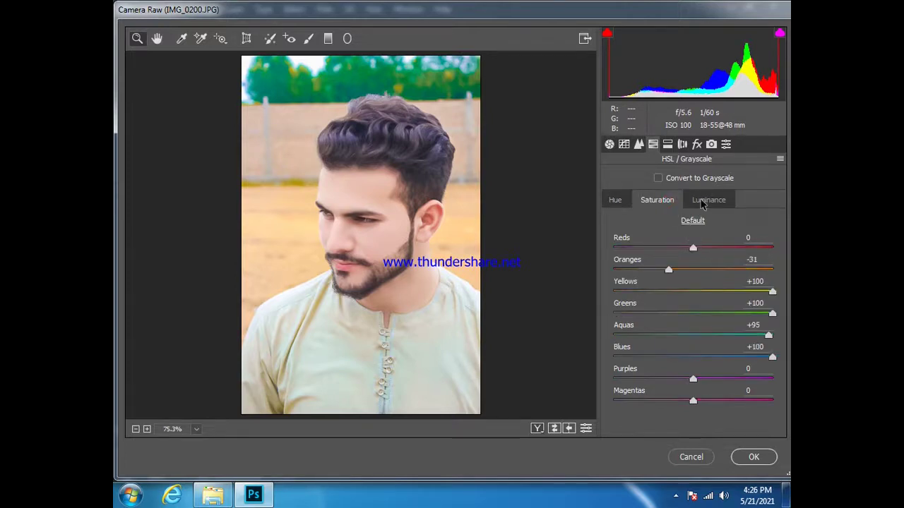
{"action": "left_click", "coordinate": [703, 201]}
{"action": "mouse_move", "coordinate": [692, 335]}
{"action": "left_mouse_down"}
{"action": "mouse_move", "coordinate": [751, 334]}
{"action": "mouse_move", "coordinate": [734, 329]}
{"action": "left_mouse_up"}
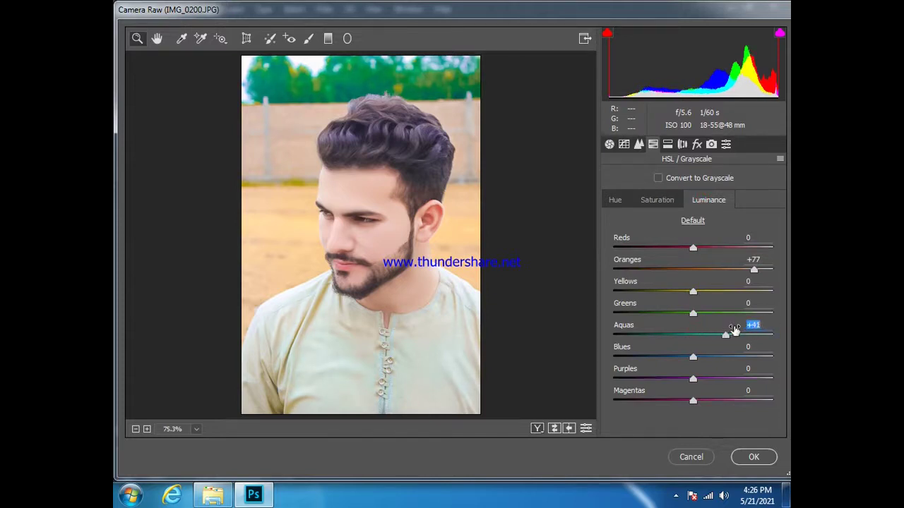
{"action": "left_click_drag", "start_coordinate": [692, 291], "coordinate": [708, 291]}
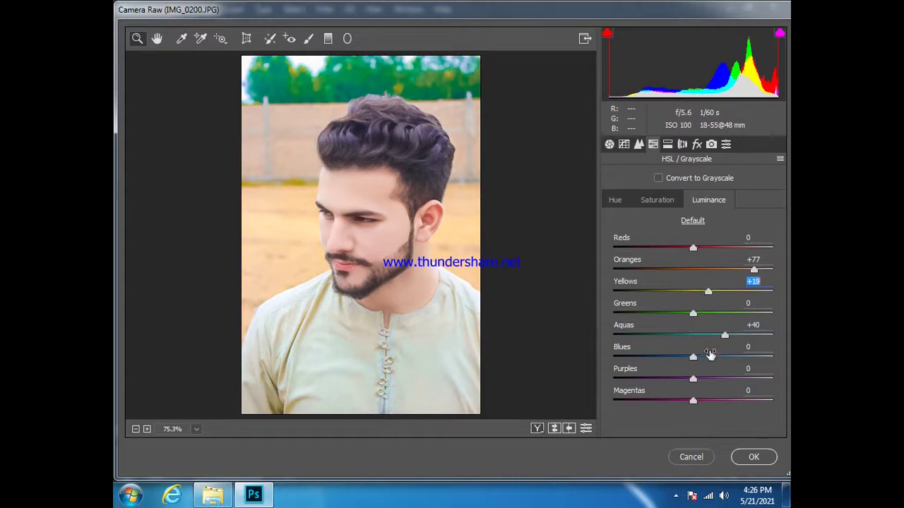
{"action": "left_click_drag", "start_coordinate": [692, 357], "coordinate": [701, 357]}
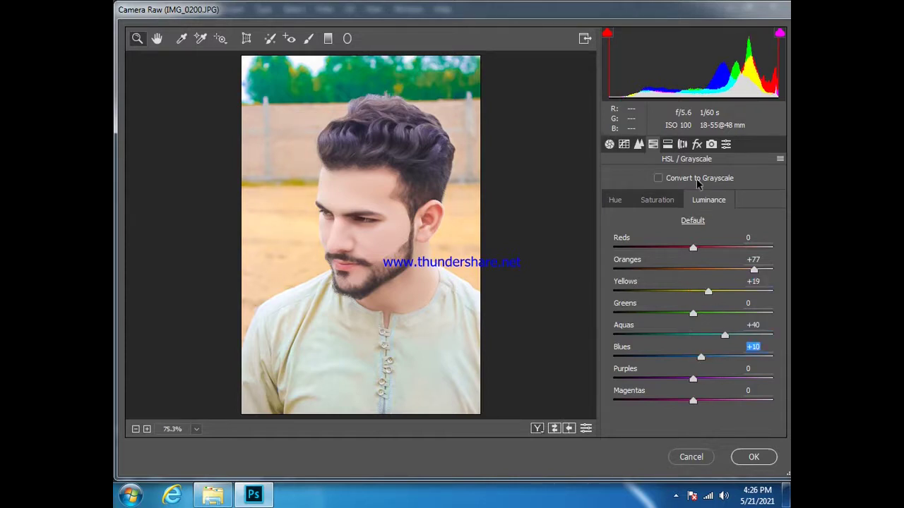
{"action": "left_click", "coordinate": [696, 144]}
Add Grain Amount 3 and a -21 post-crop vignette, then apply the Camera Raw grade.
{"action": "left_click_drag", "start_coordinate": [622, 249], "coordinate": [619, 249]}
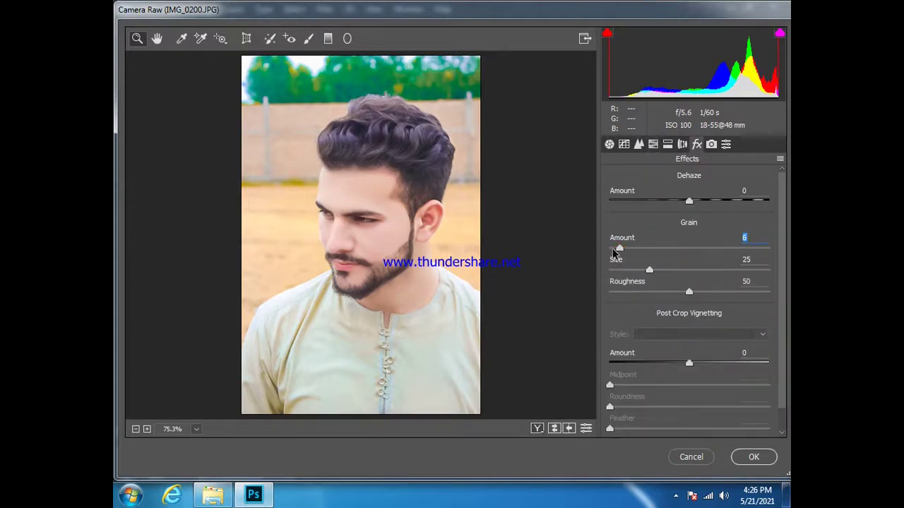
{"action": "left_click_drag", "start_coordinate": [618, 250], "coordinate": [615, 250]}
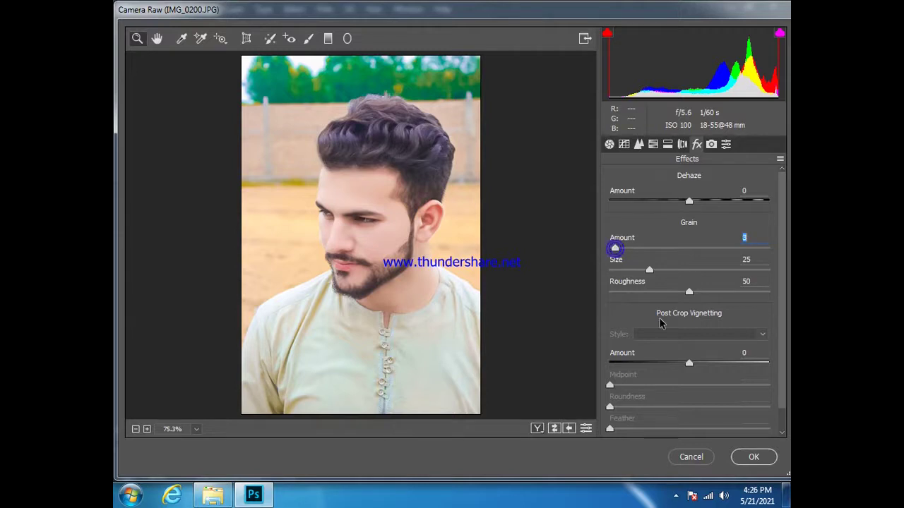
{"action": "left_click_drag", "start_coordinate": [689, 364], "coordinate": [665, 364]}
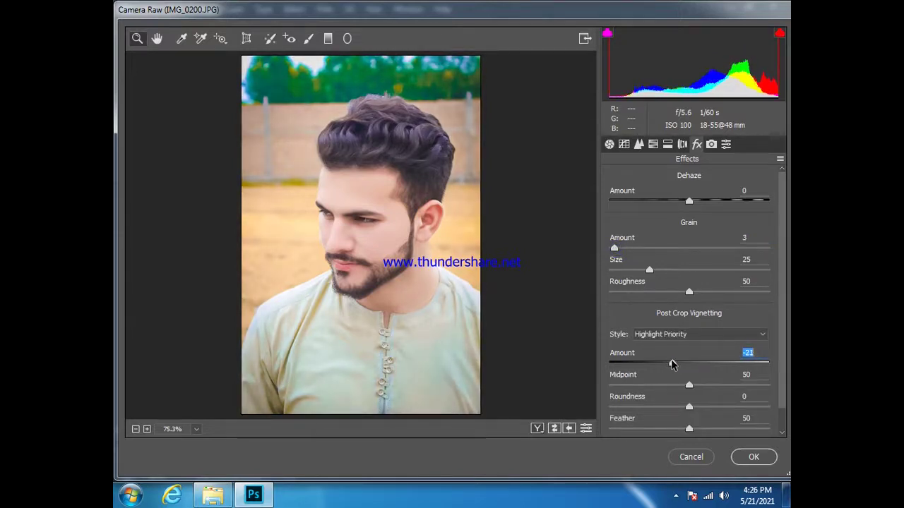
{"action": "left_click", "coordinate": [754, 461]}
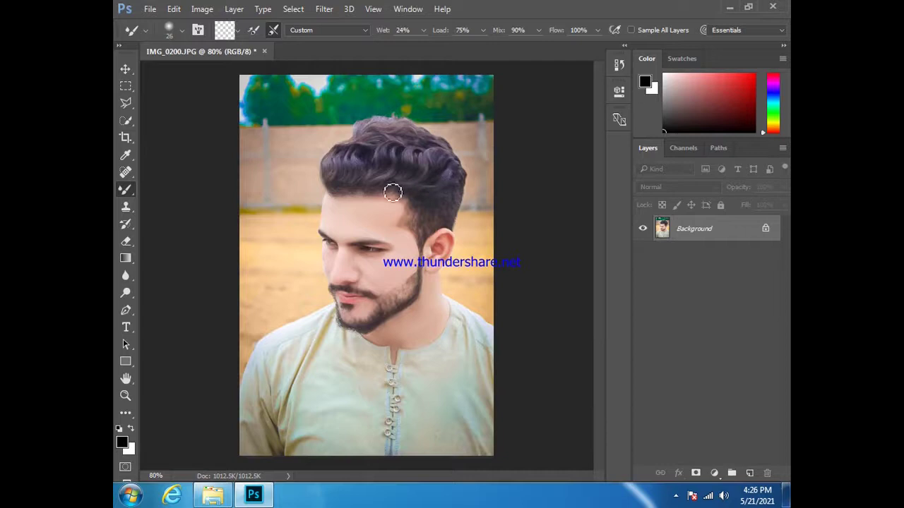
Save the portrait IMG_0200 as a JPEG on Local Disk (D:).
{"action": "left_click", "coordinate": [149, 9]}
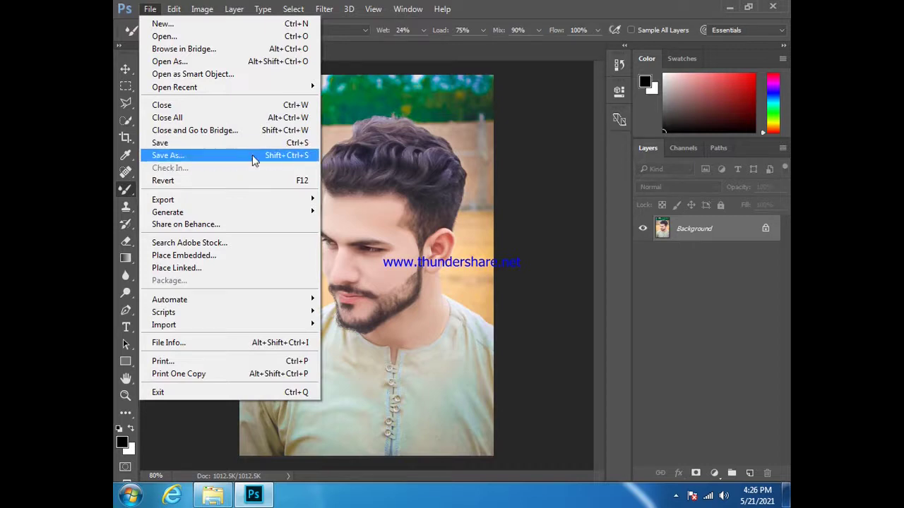
{"action": "left_click", "coordinate": [302, 156]}
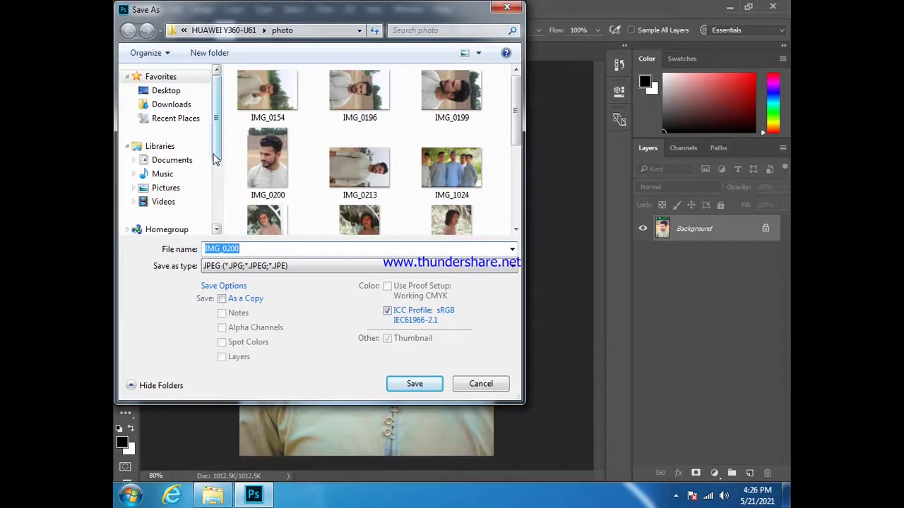
{"action": "left_click_drag", "start_coordinate": [219, 166], "coordinate": [228, 222]}
{"action": "left_click", "coordinate": [191, 154]}
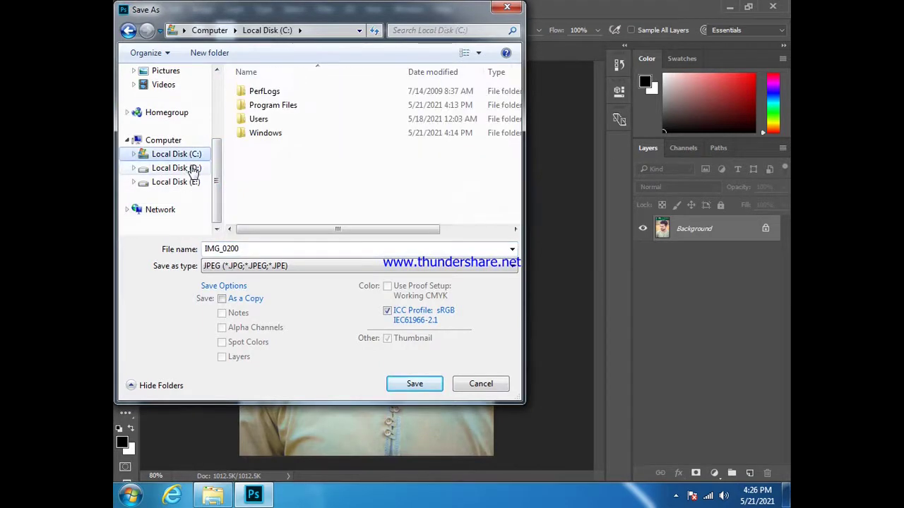
{"action": "left_click", "coordinate": [189, 168]}
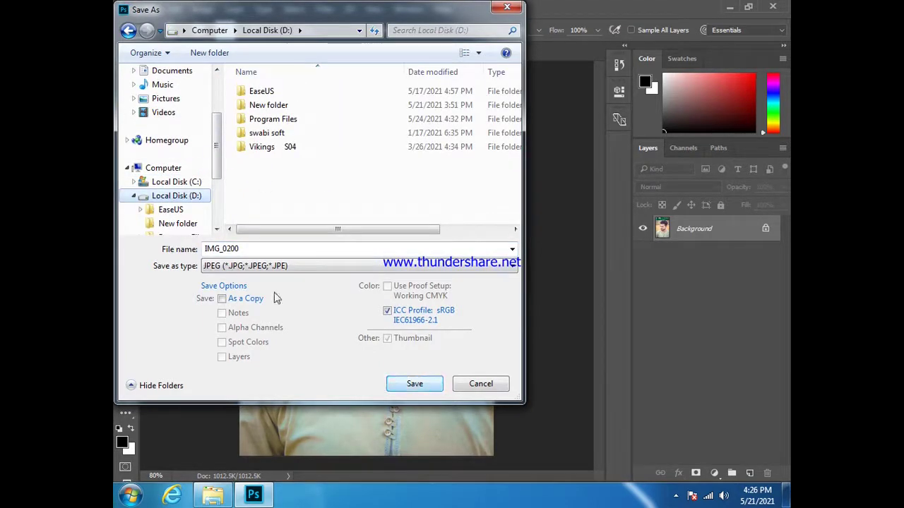
{"action": "left_click", "coordinate": [416, 385]}
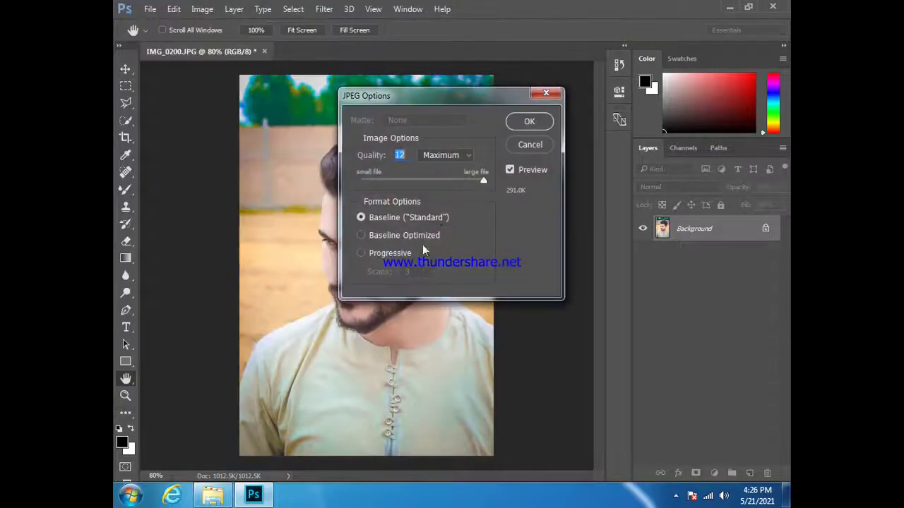